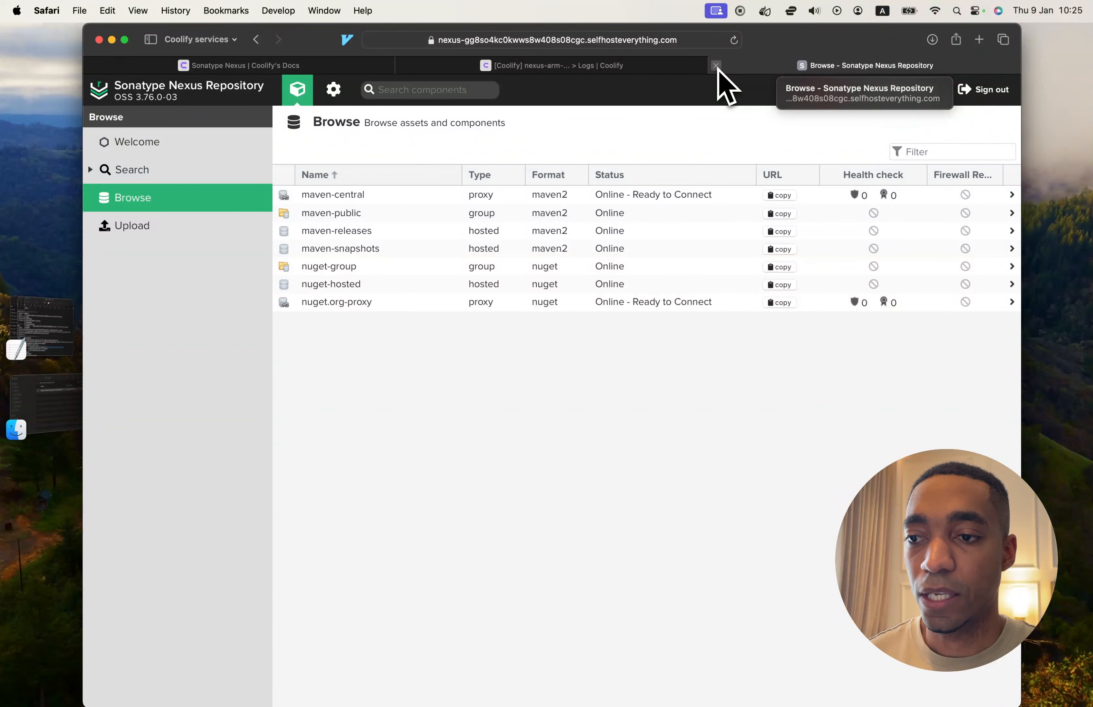
Close the open Nexus repository page and create a new Coolify project named nexus
{"action": "left_click", "coordinate": [716, 65]}
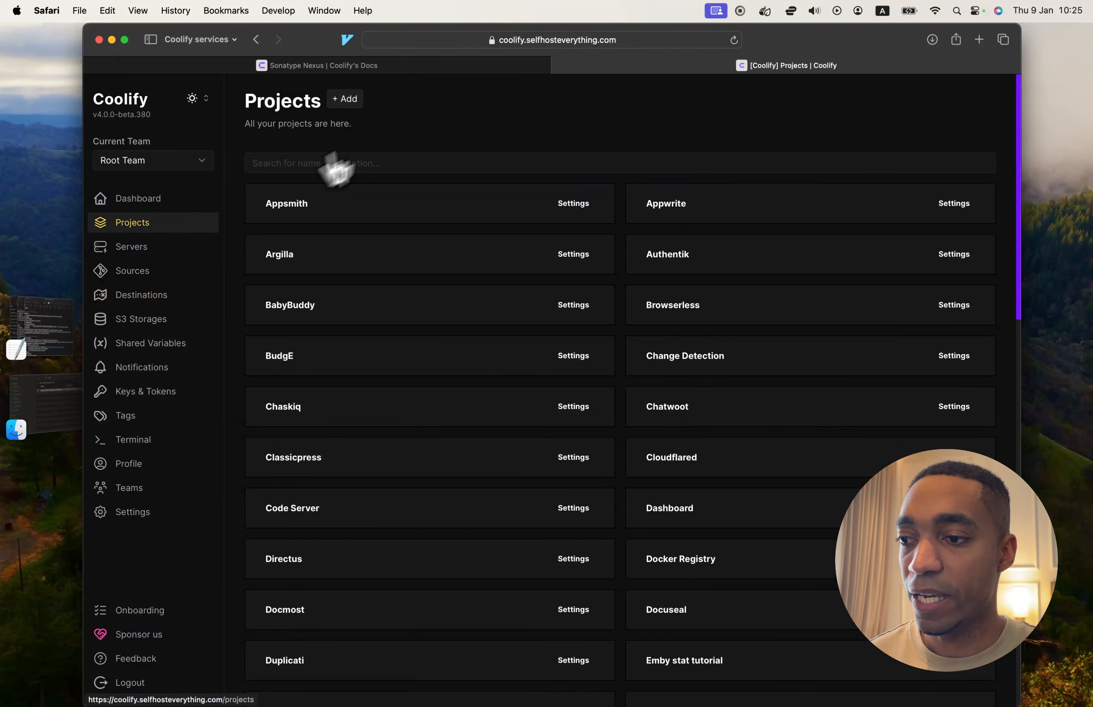
{"action": "left_click", "coordinate": [344, 99]}
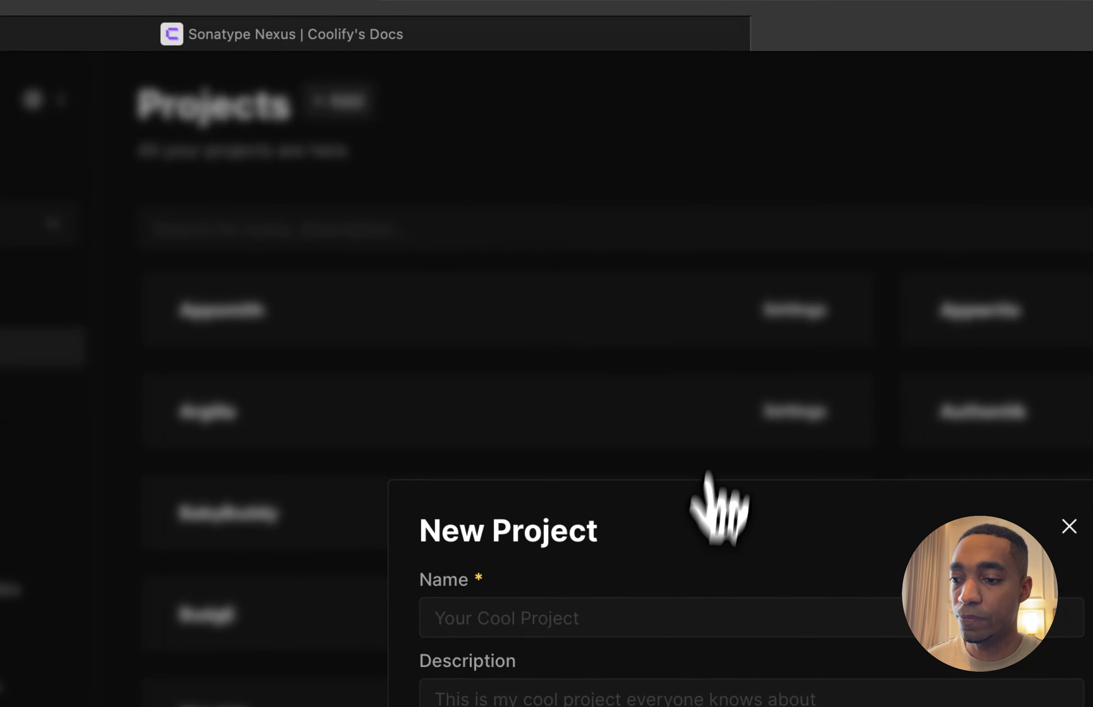
{"action": "type", "text": "n"}
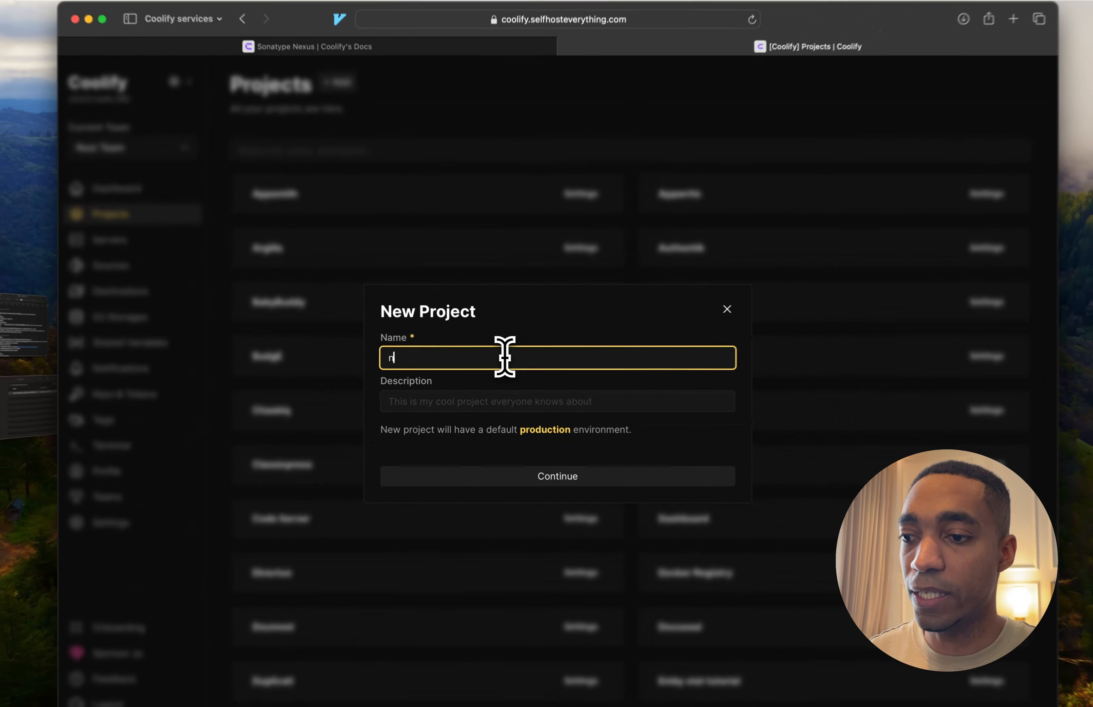
{"action": "type", "text": "exus"}
{"action": "left_click", "coordinate": [556, 482]}
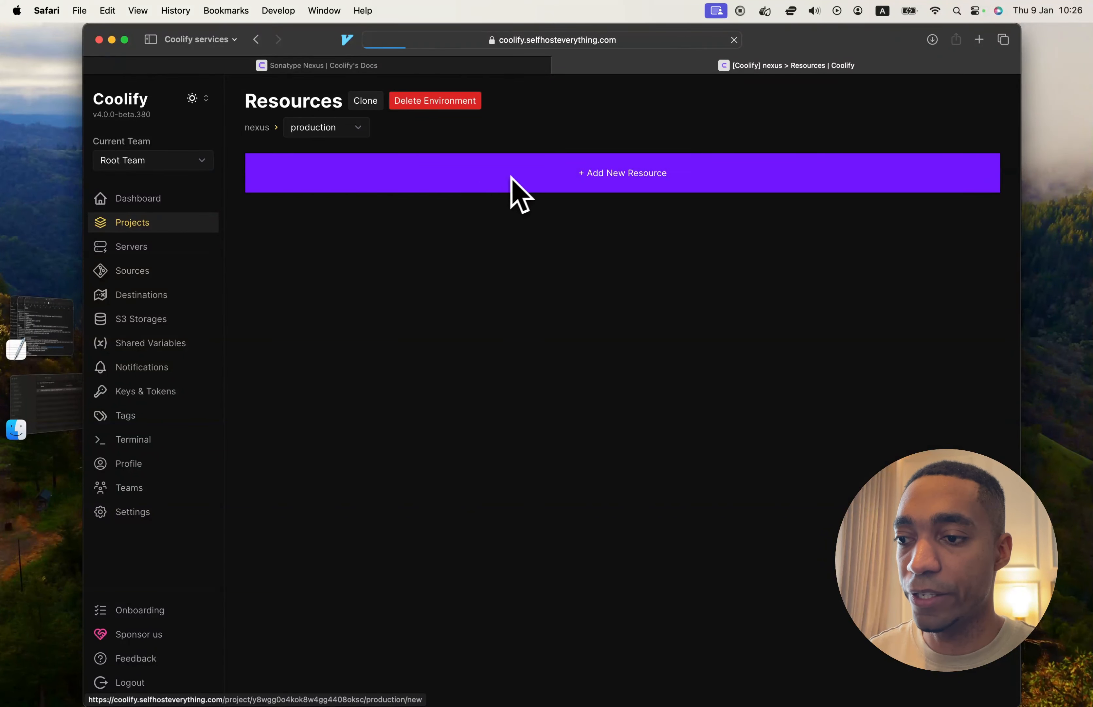
Add the Nexus Arm service to the project's production environment on the selfhosteverything server
{"action": "left_click", "coordinate": [404, 156]}
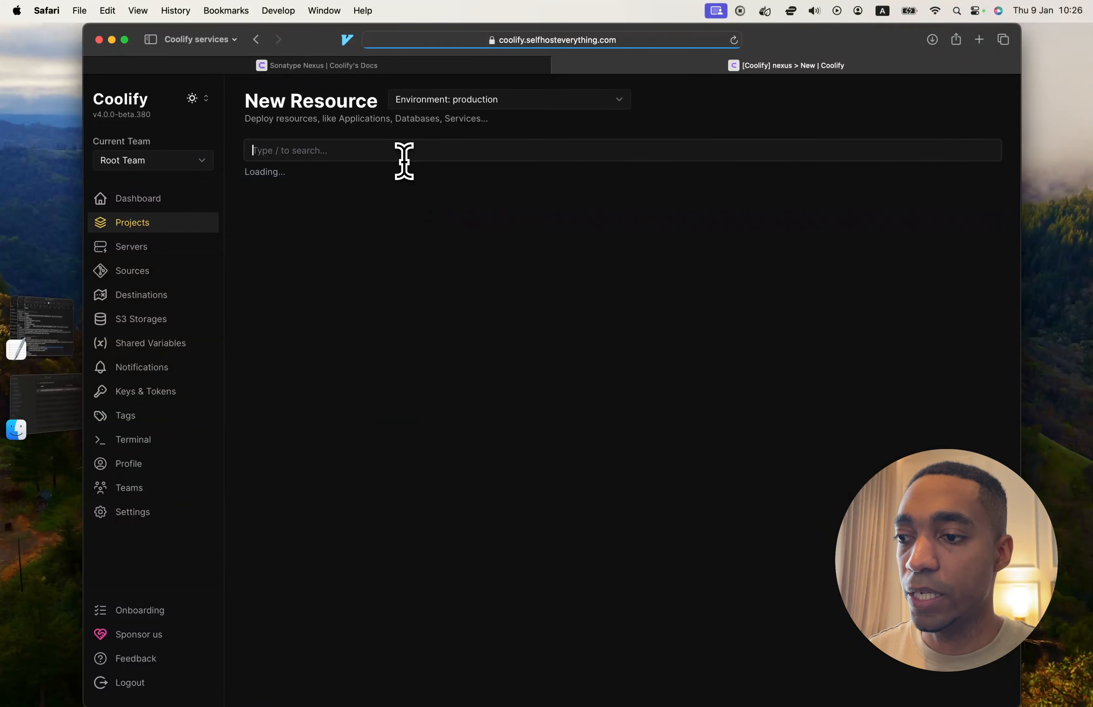
{"action": "type", "text": "nexus"}
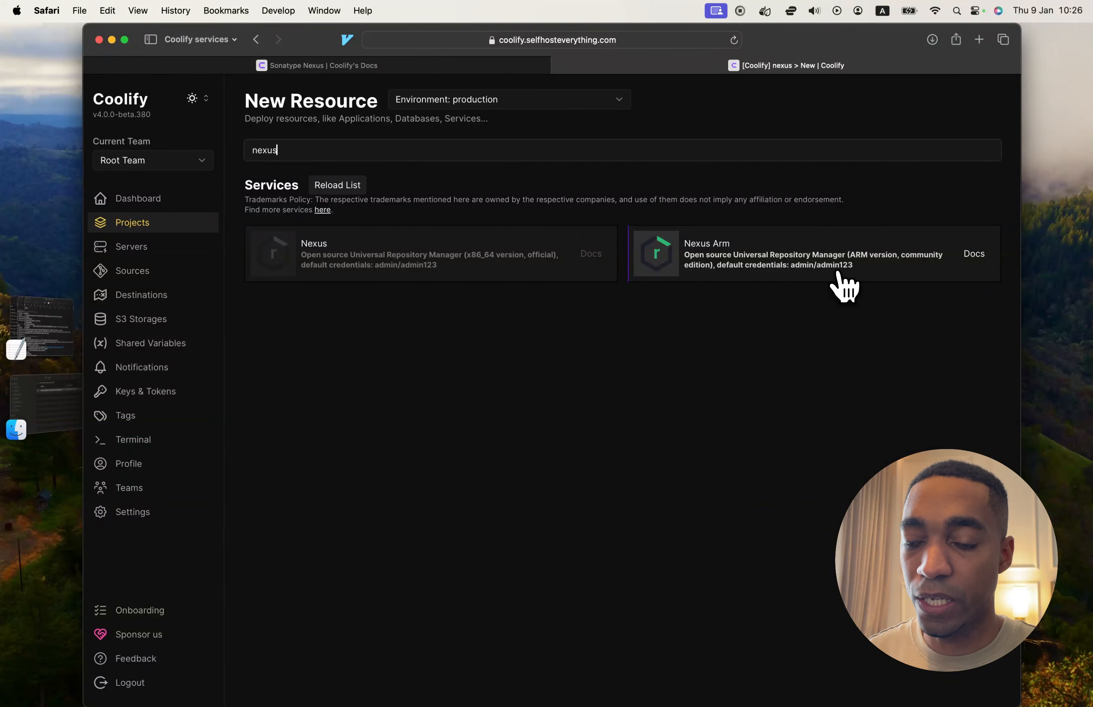
{"action": "left_click", "coordinate": [707, 264]}
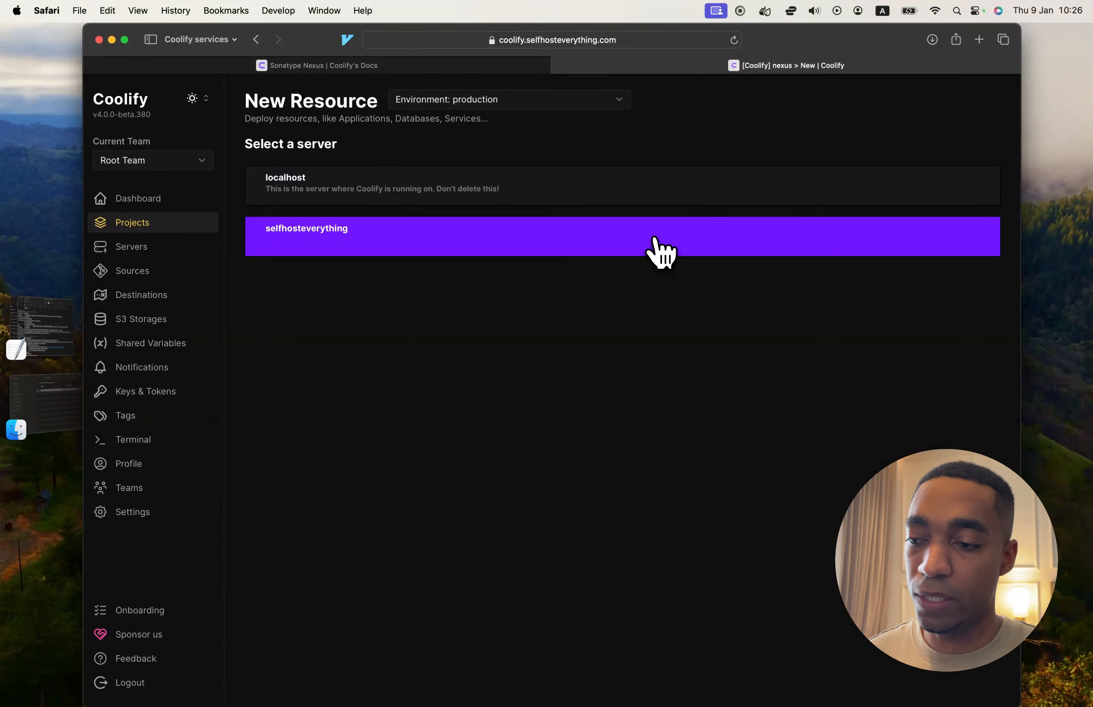
{"action": "left_click", "coordinate": [457, 248]}
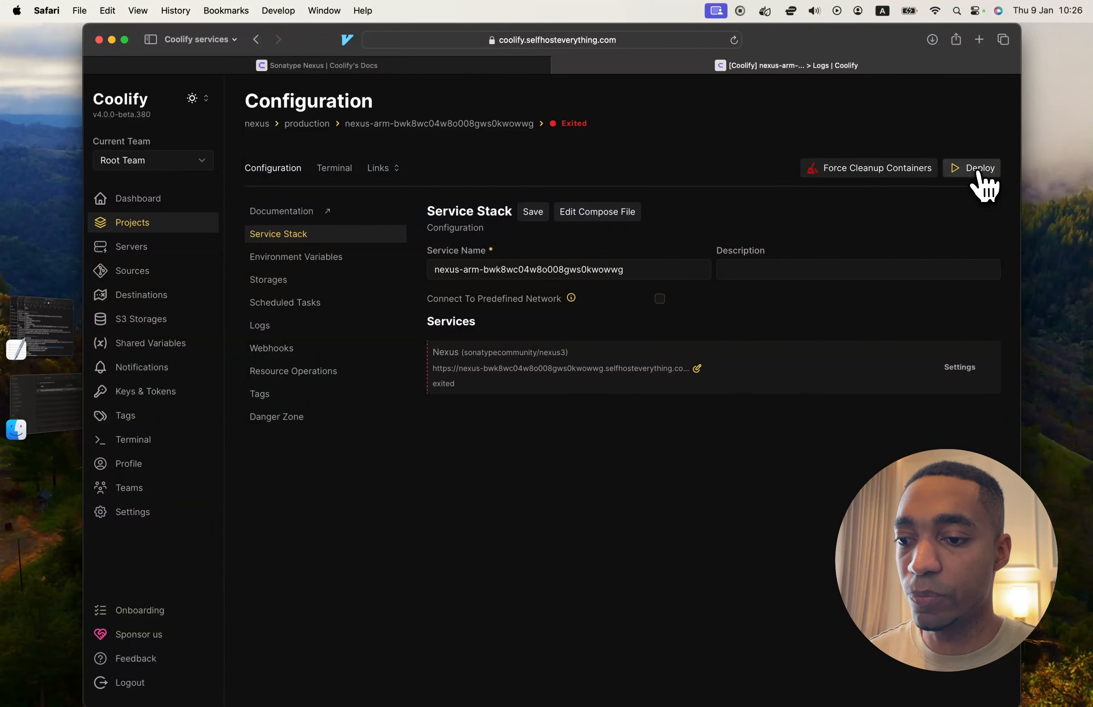
Try to shorten the Nexus service's domain by removing the random string after nexus
{"action": "left_click", "coordinate": [697, 368]}
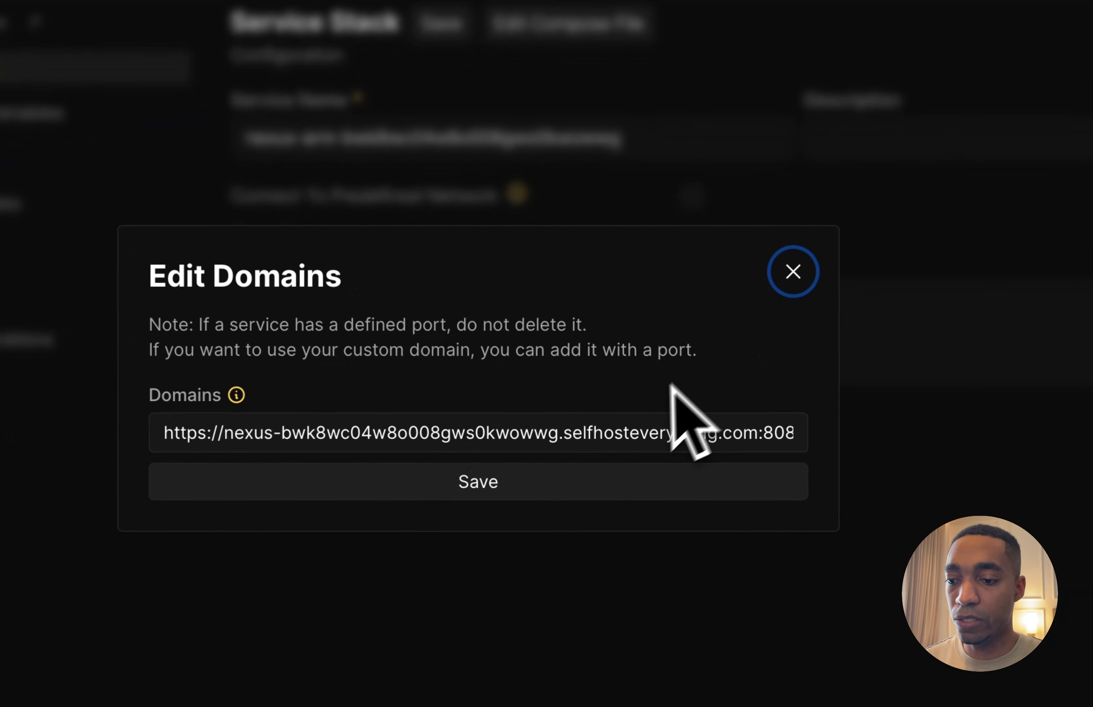
{"action": "left_click_drag", "start_coordinate": [557, 434], "coordinate": [285, 436]}
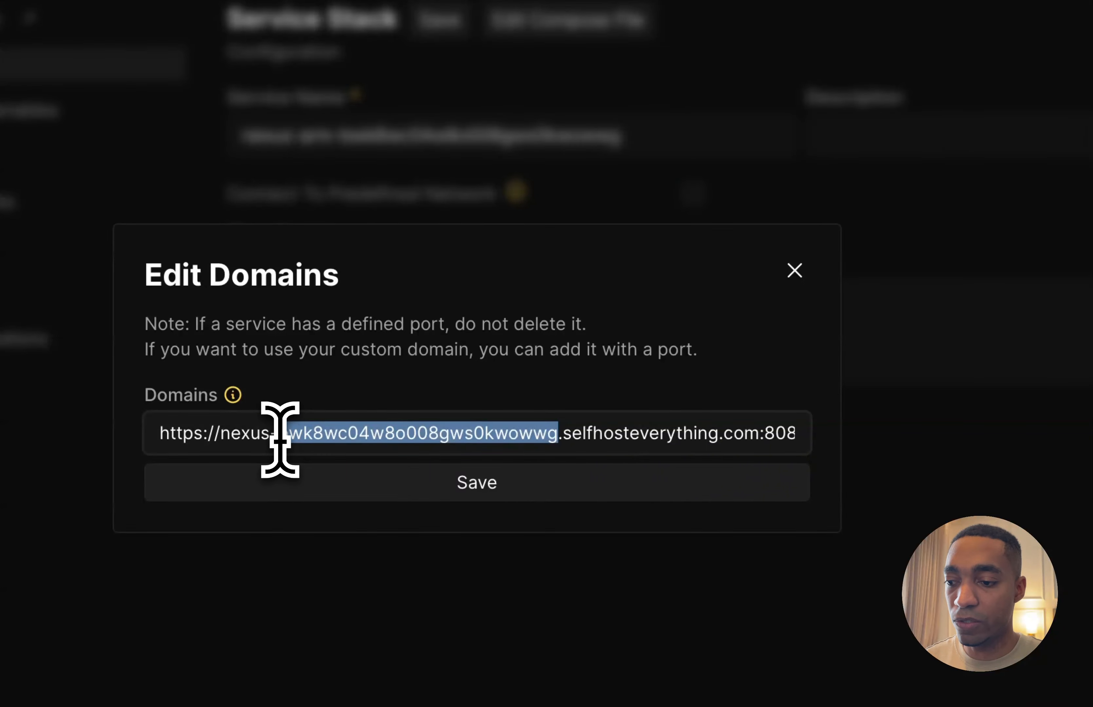
{"action": "key", "text": "BackSpace"}
{"action": "key", "text": "BackSpace"}
{"action": "key", "text": "Return"}
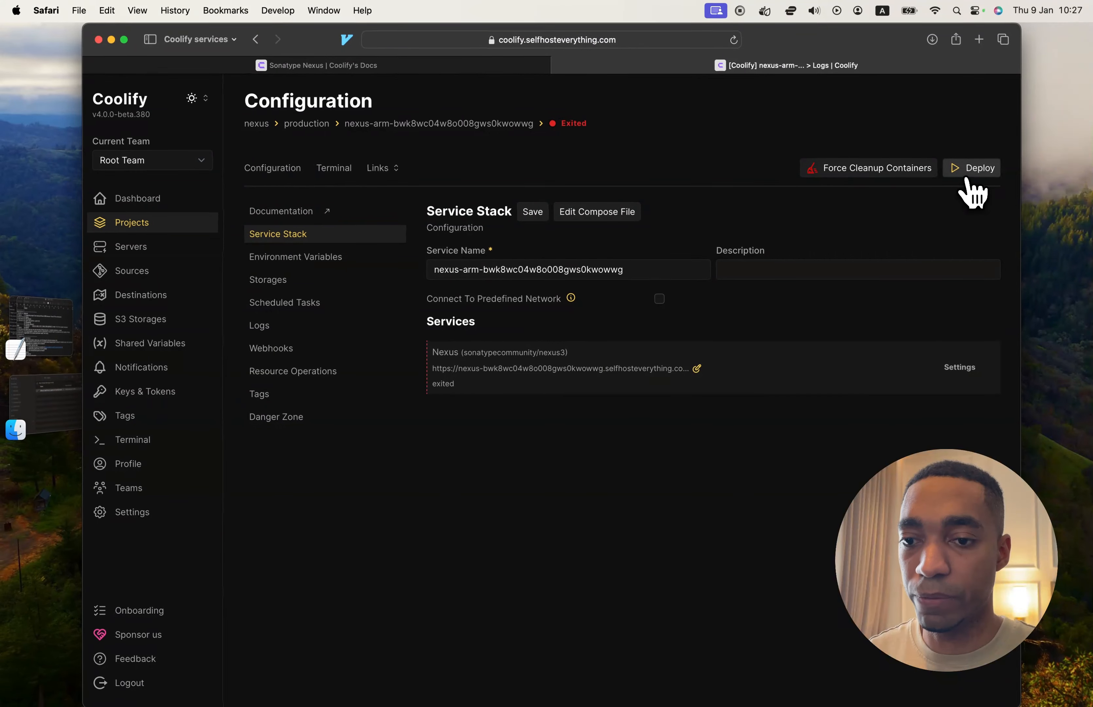
Deploy the Nexus service
{"action": "left_click", "coordinate": [969, 176]}
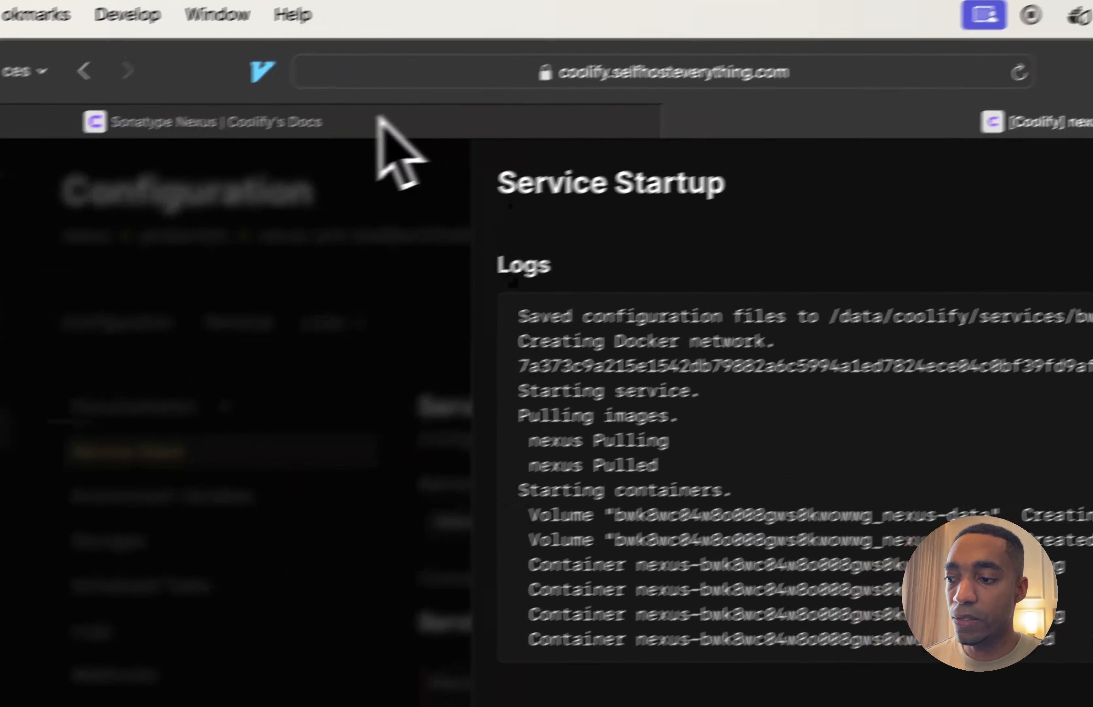
Read the Setup section of Coolify's Sonatype Nexus documentation about default credentials and the NEXUS_SECURITY_RANDOMPASSWORD=false line
{"action": "left_click", "coordinate": [398, 62]}
{"action": "scroll", "coordinate": [324, 505], "scroll_direction": "down", "scroll_amount": 10}
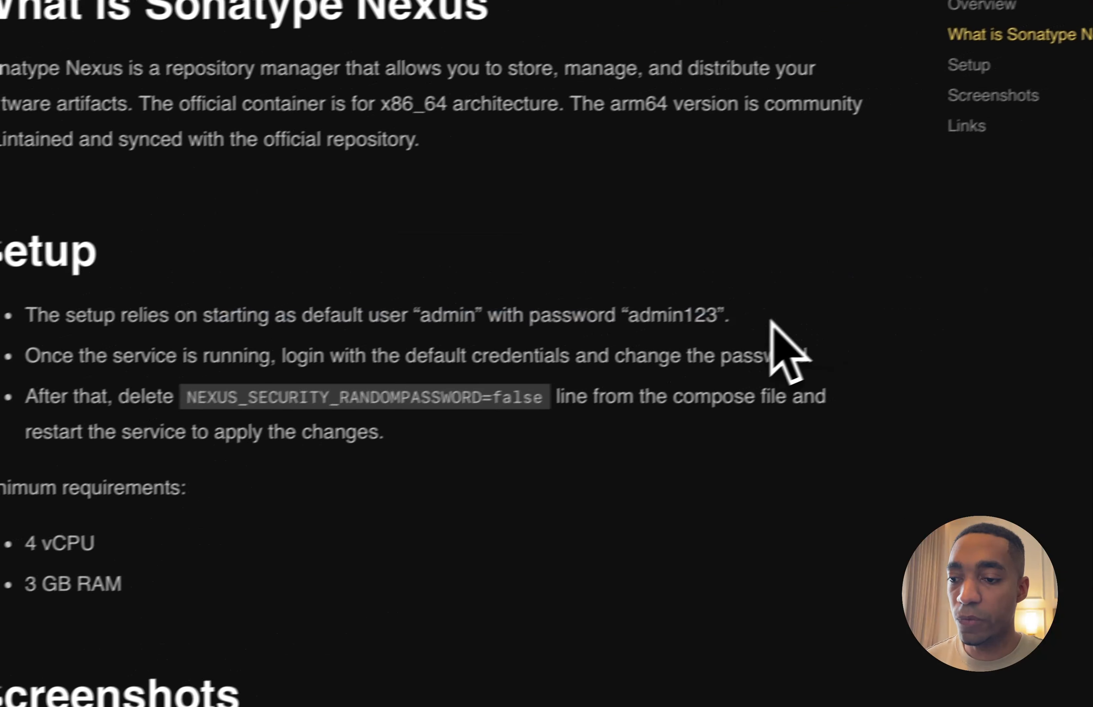
{"action": "left_click_drag", "start_coordinate": [762, 320], "coordinate": [526, 320]}
{"action": "double_click", "coordinate": [444, 319]}
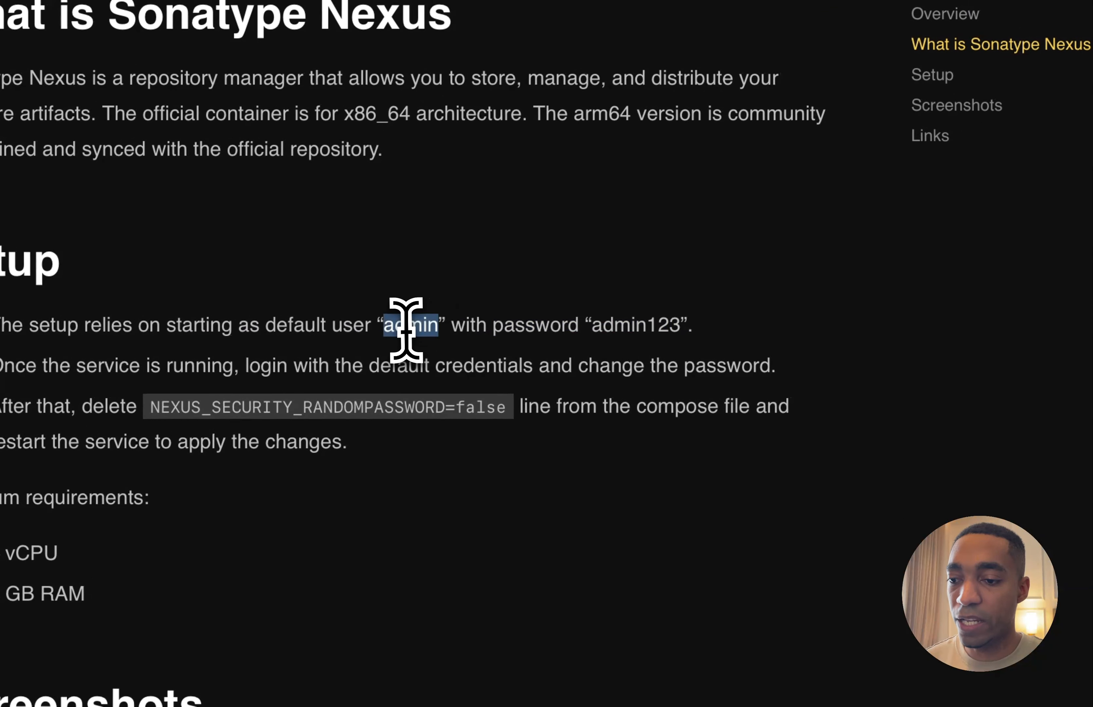
{"action": "double_click", "coordinate": [668, 320]}
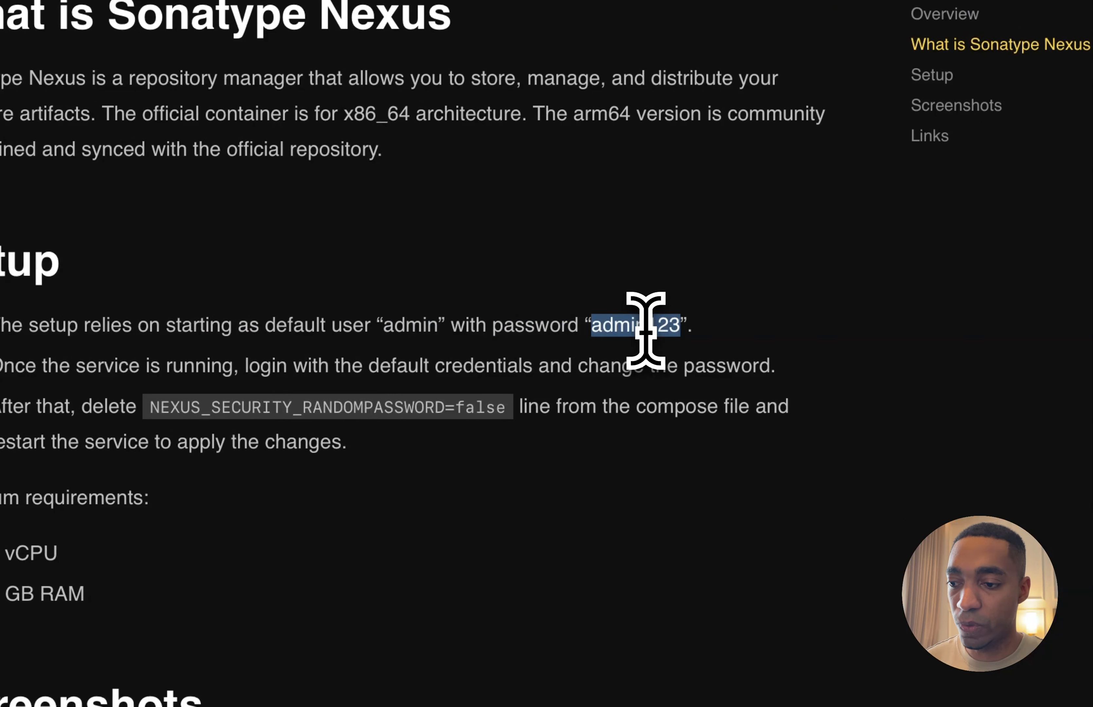
{"action": "left_click_drag", "start_coordinate": [307, 366], "coordinate": [790, 374]}
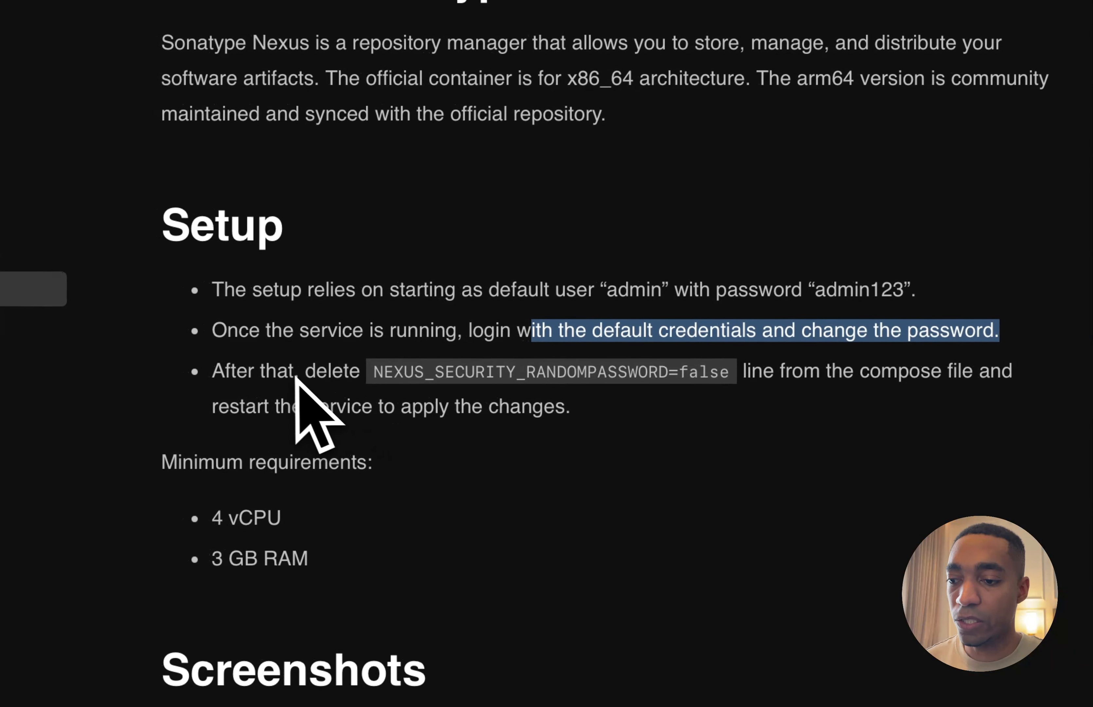
{"action": "left_click_drag", "start_coordinate": [374, 372], "coordinate": [732, 405]}
{"action": "left_click", "coordinate": [744, 377]}
{"action": "left_click", "coordinate": [732, 405]}
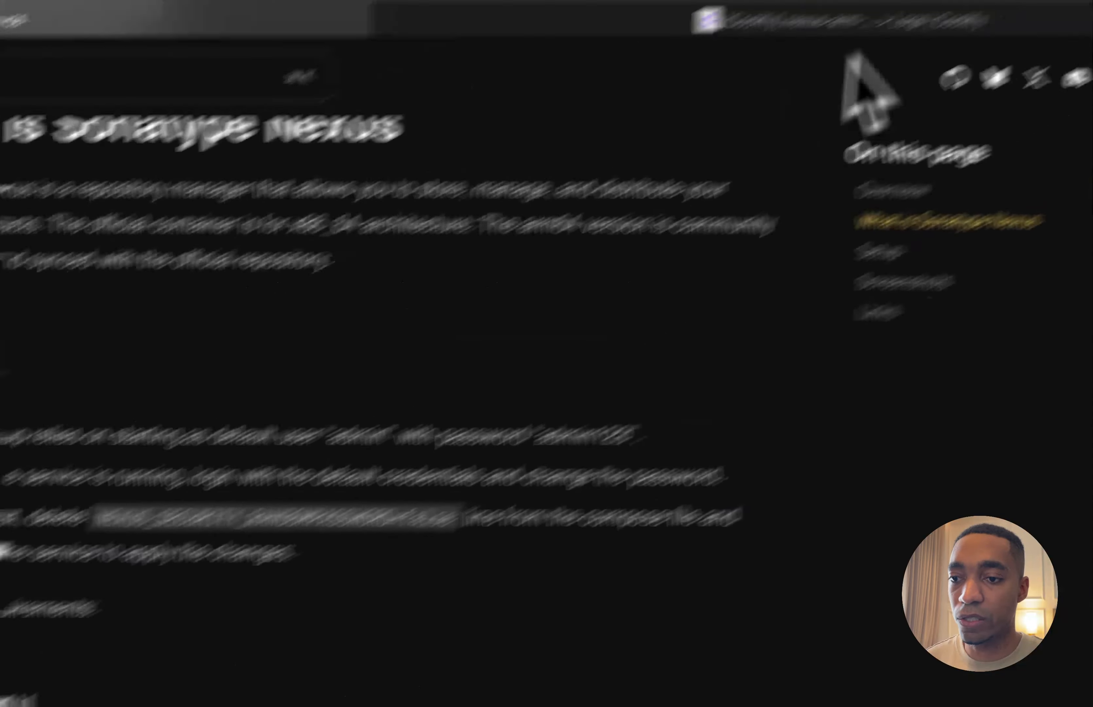
Return to the Nexus service configuration, close its startup log and refresh the service status
{"action": "left_click", "coordinate": [652, 129]}
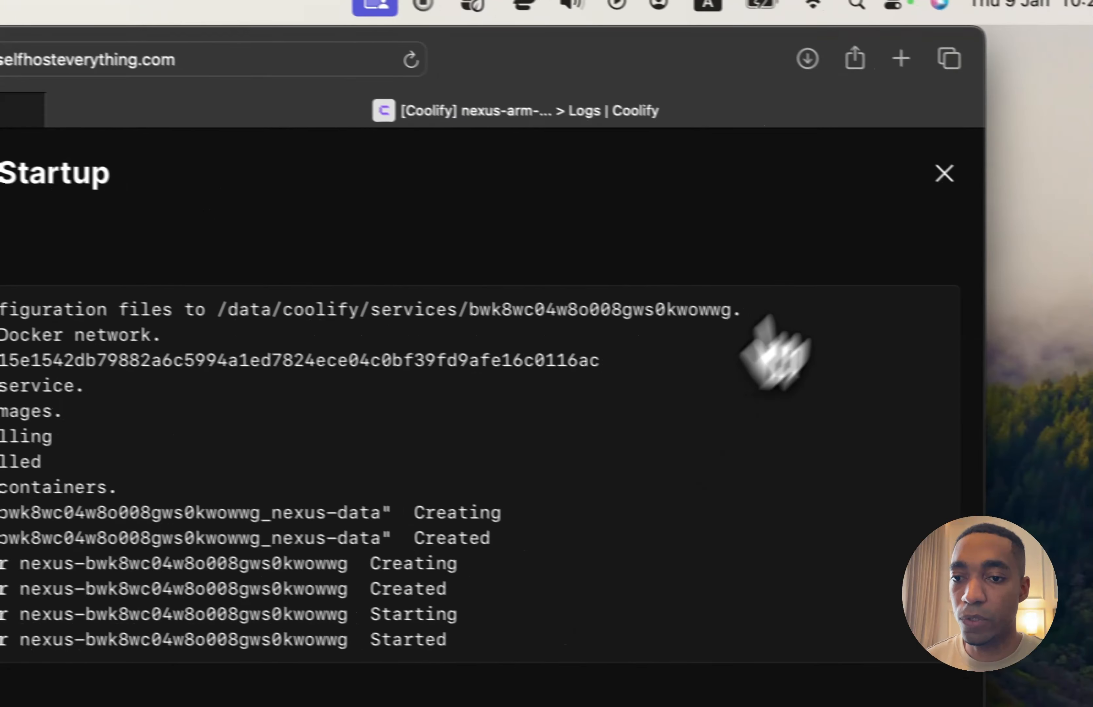
{"action": "left_click", "coordinate": [1060, 193]}
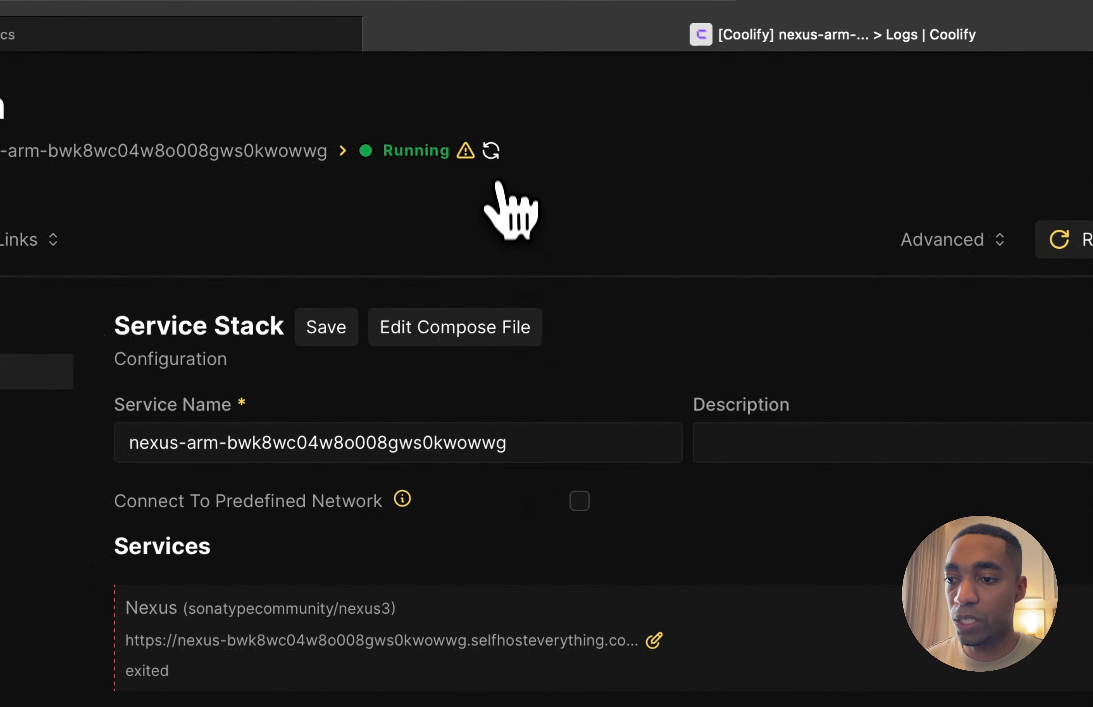
{"action": "left_click", "coordinate": [153, 217]}
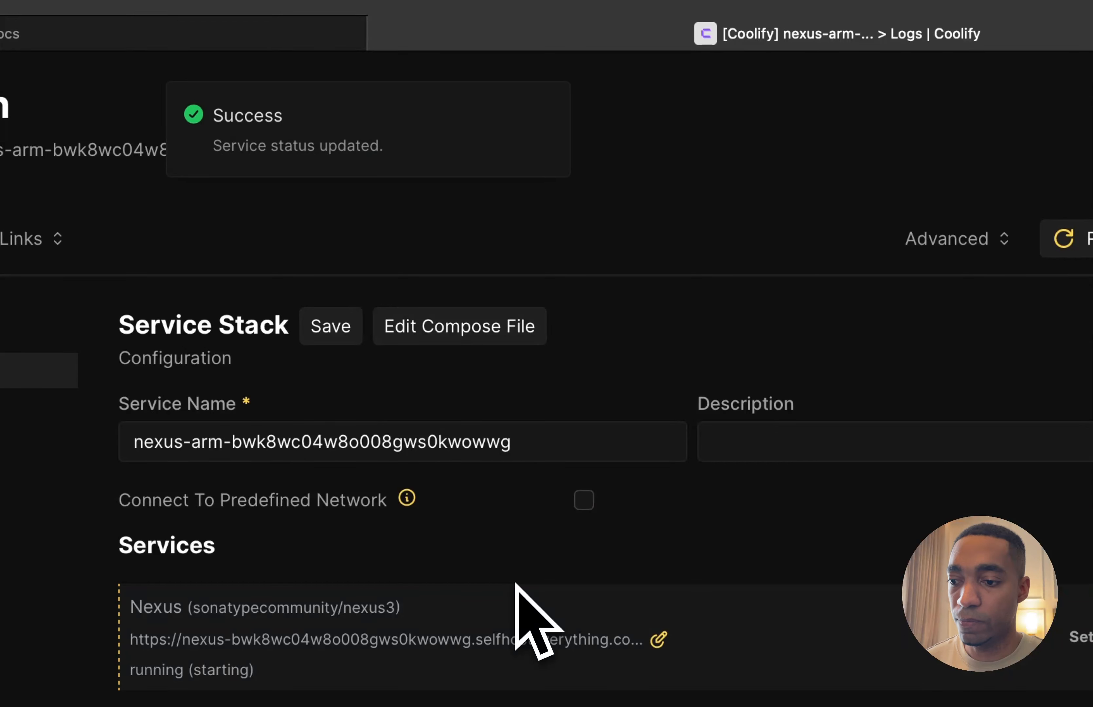
{"action": "double_click", "coordinate": [324, 460]}
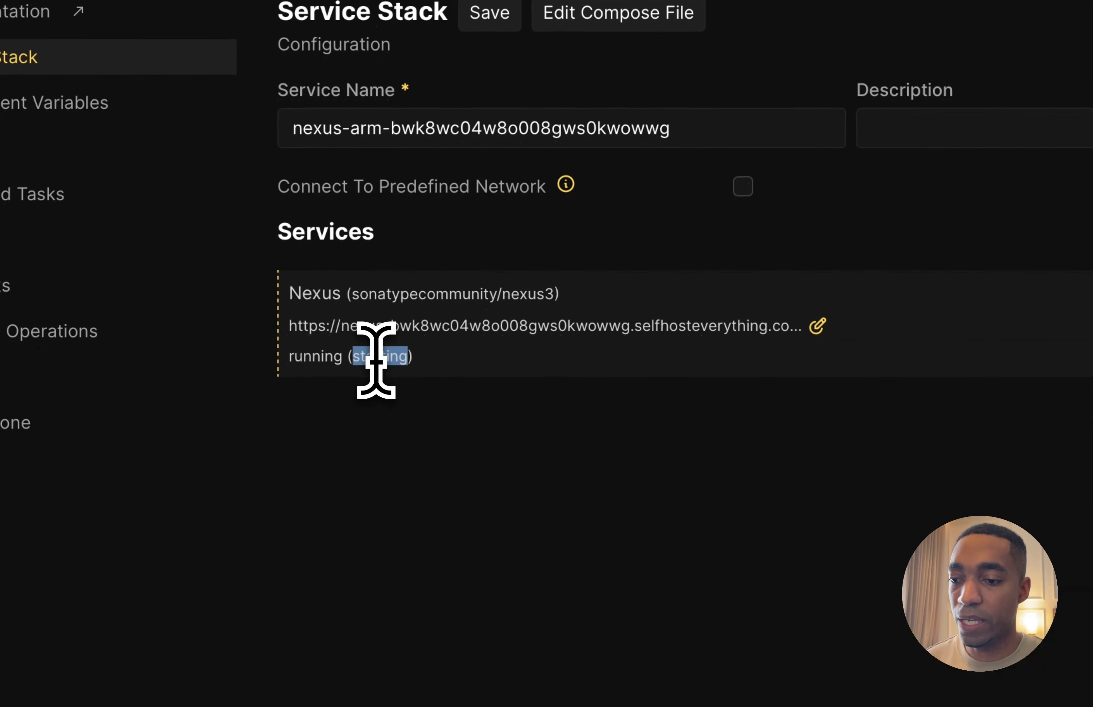
{"action": "left_click", "coordinate": [439, 482]}
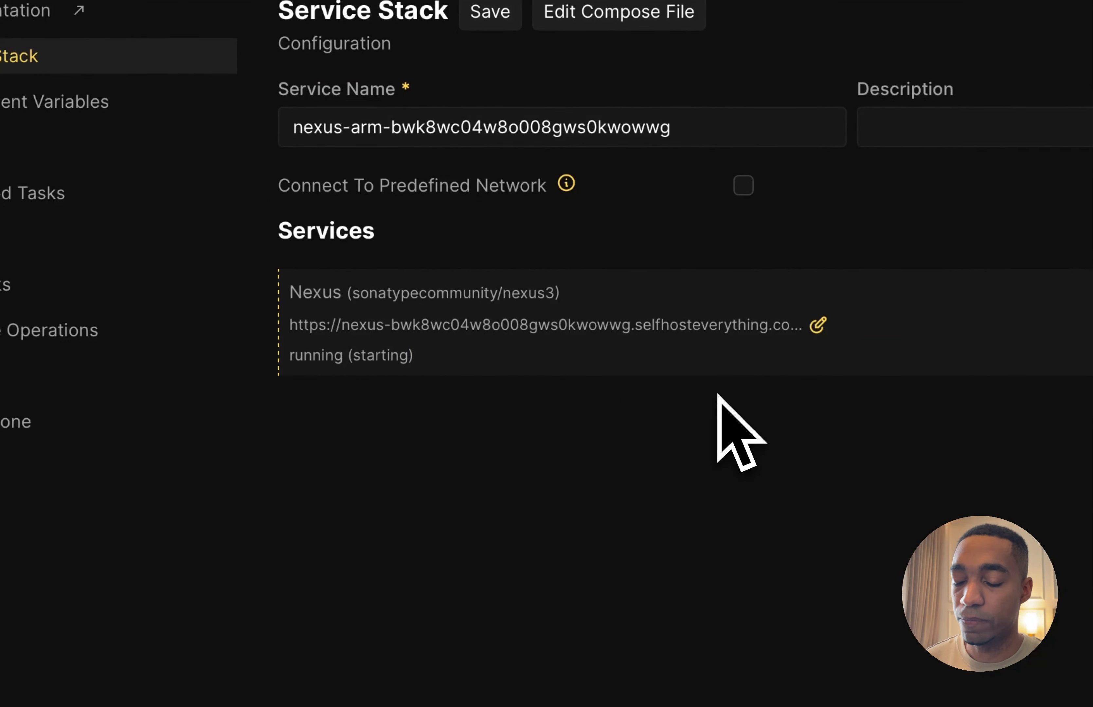
Copy the Nexus service's domain without the port and open it in a new browser tab
{"action": "left_click", "coordinate": [818, 325]}
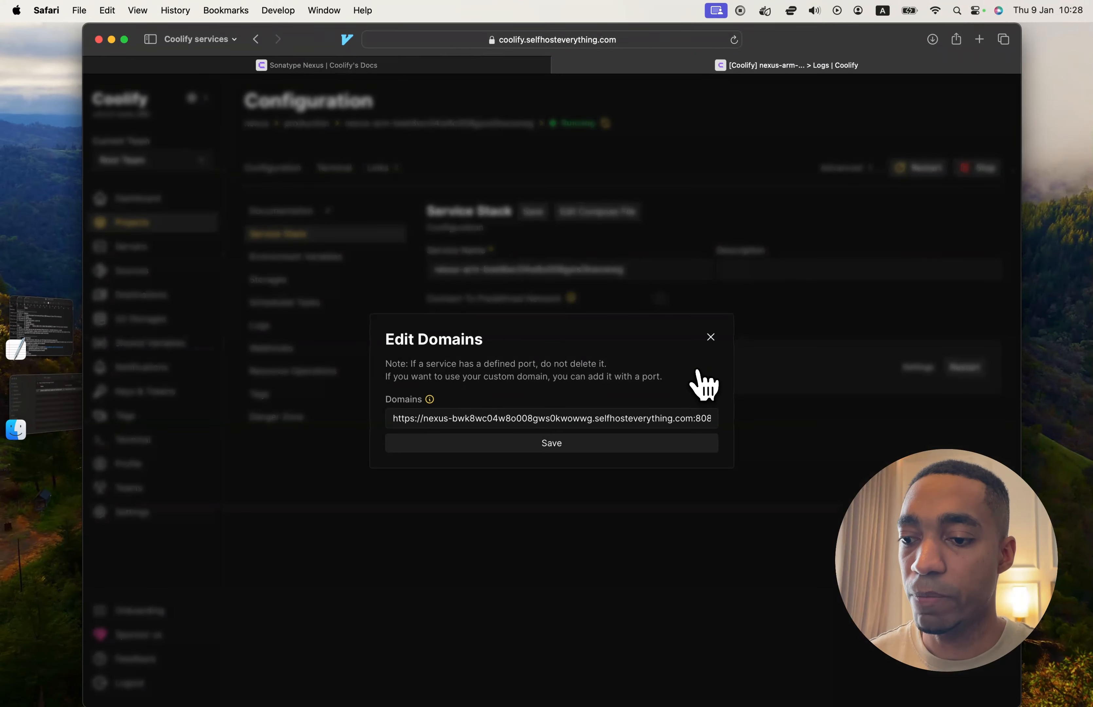
{"action": "left_click_drag", "start_coordinate": [693, 419], "coordinate": [368, 418]}
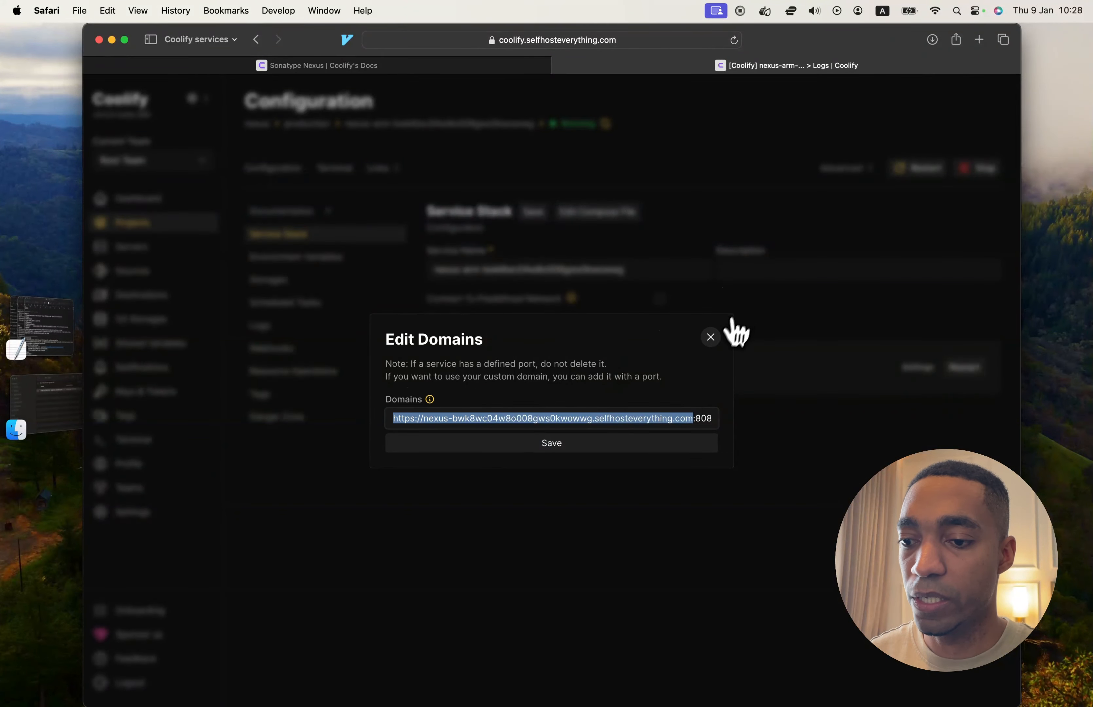
{"action": "key", "text": "cmd+c"}
{"action": "key", "text": "cmd+t"}
{"action": "key", "text": "cmd+v"}
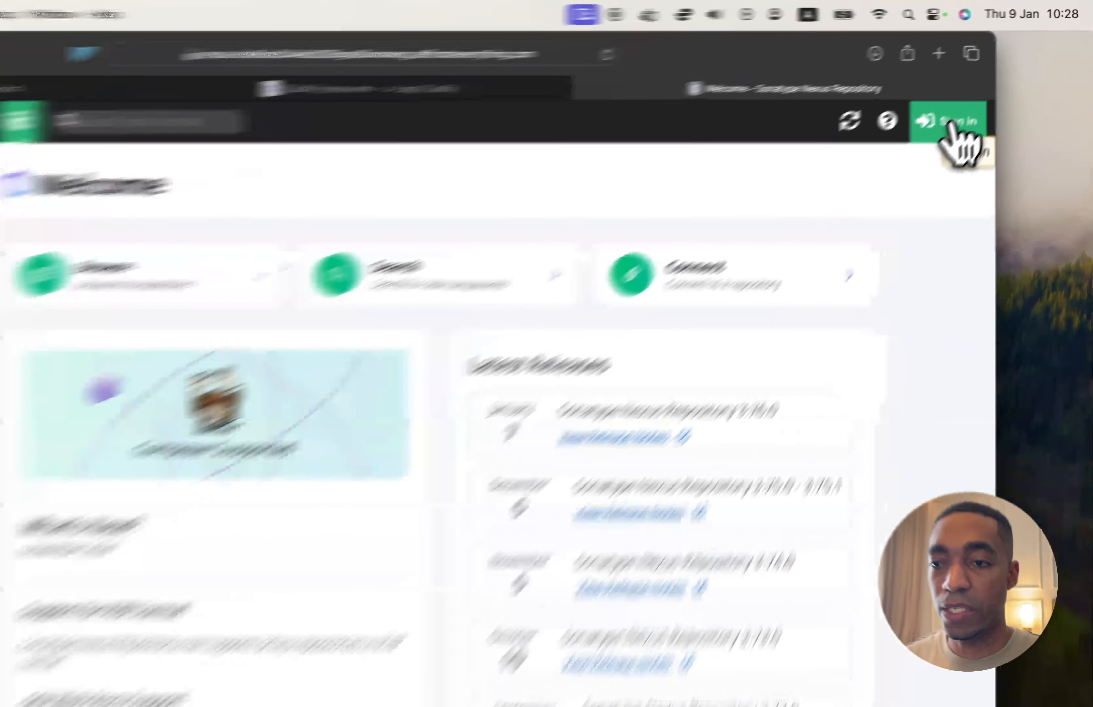
Sign in to Nexus as admin with the default account password and decline saving it in the keychain
{"action": "left_click", "coordinate": [983, 90]}
{"action": "type", "text": "admin"}
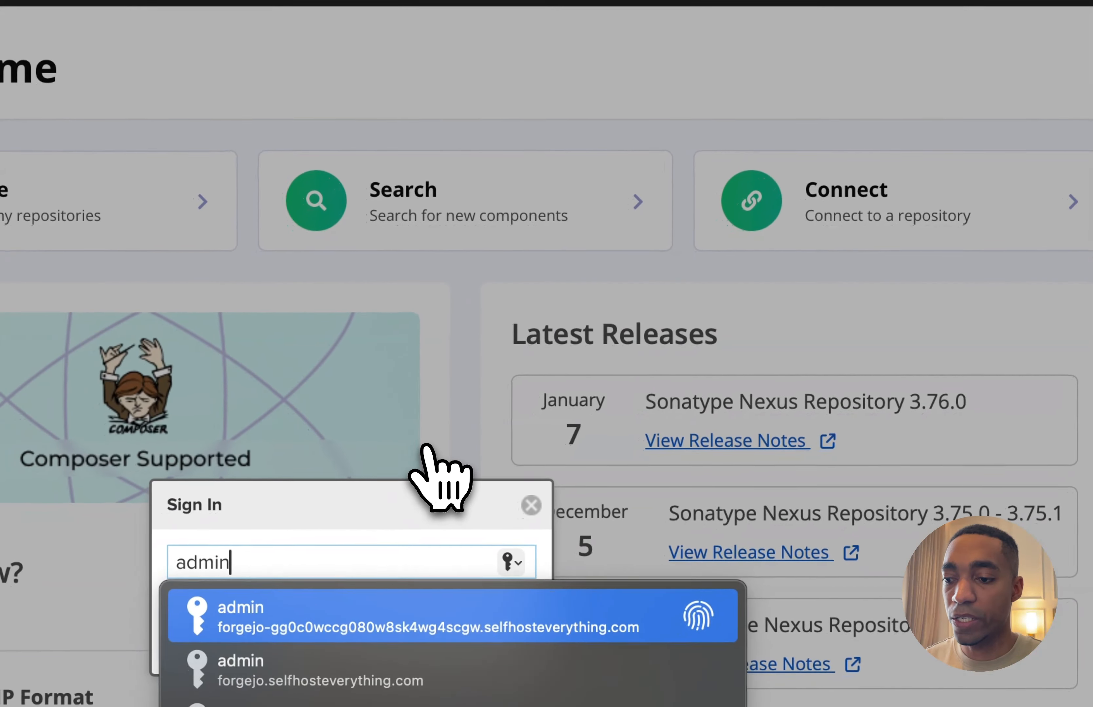
{"action": "key", "text": "Tab"}
{"action": "type", "text": "•••••••"}
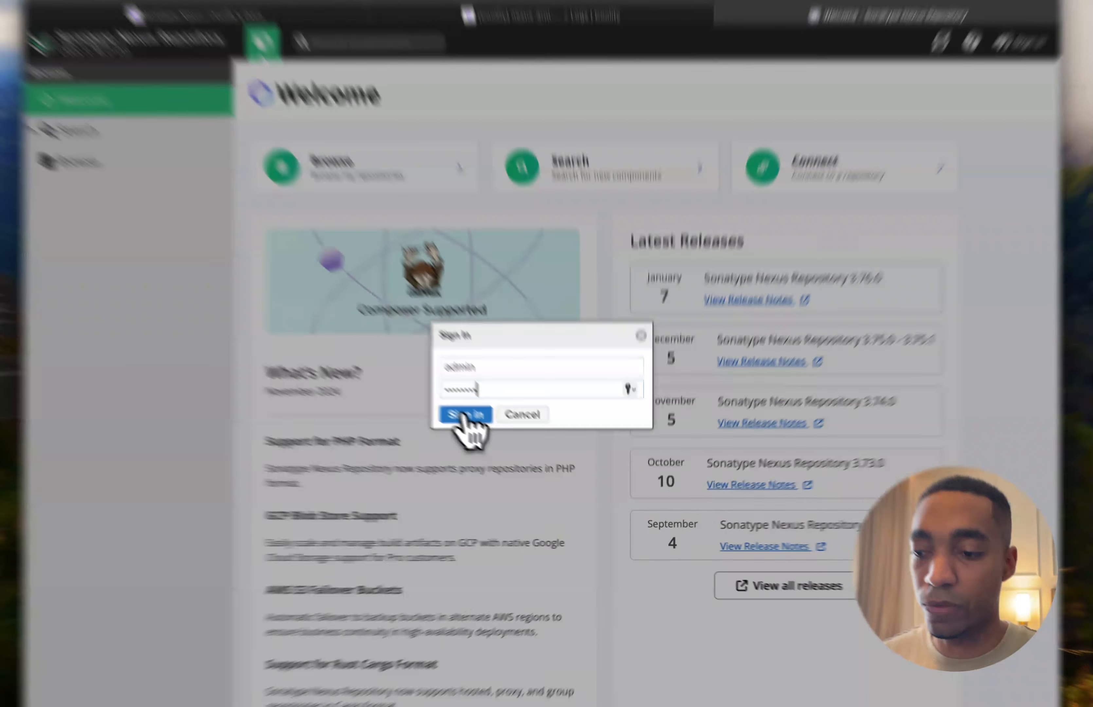
{"action": "left_click", "coordinate": [482, 427]}
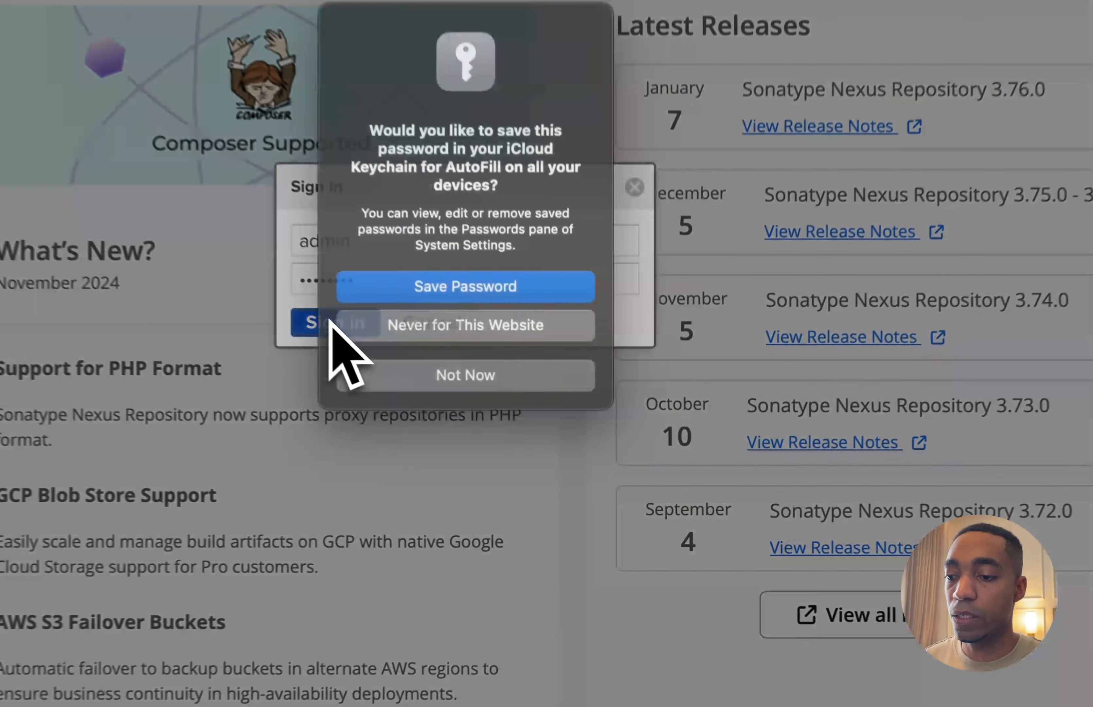
{"action": "left_click", "coordinate": [552, 454]}
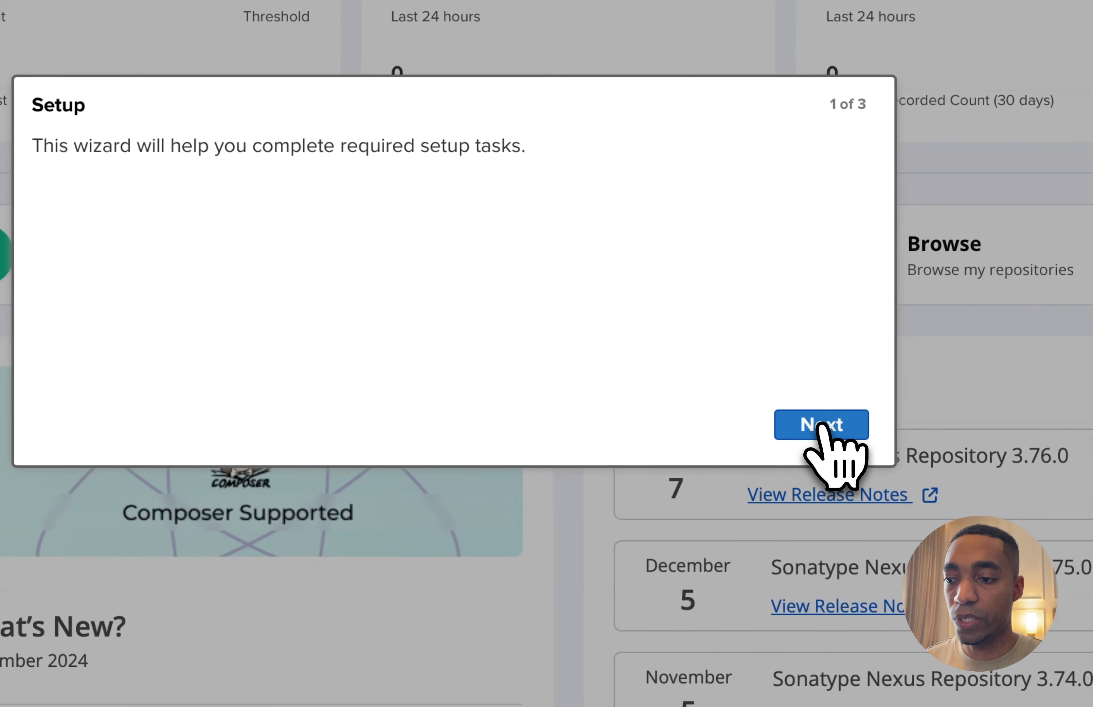
Complete the Nexus setup wizard with anonymous access enabled
{"action": "left_click", "coordinate": [821, 424]}
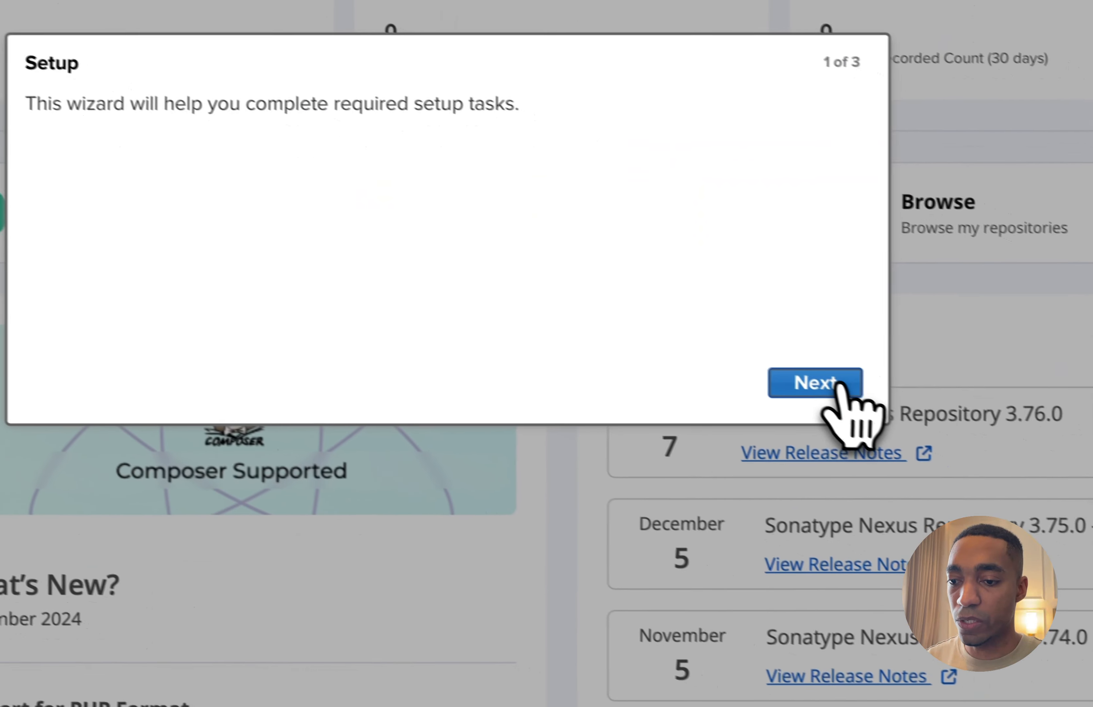
{"action": "left_click", "coordinate": [783, 376]}
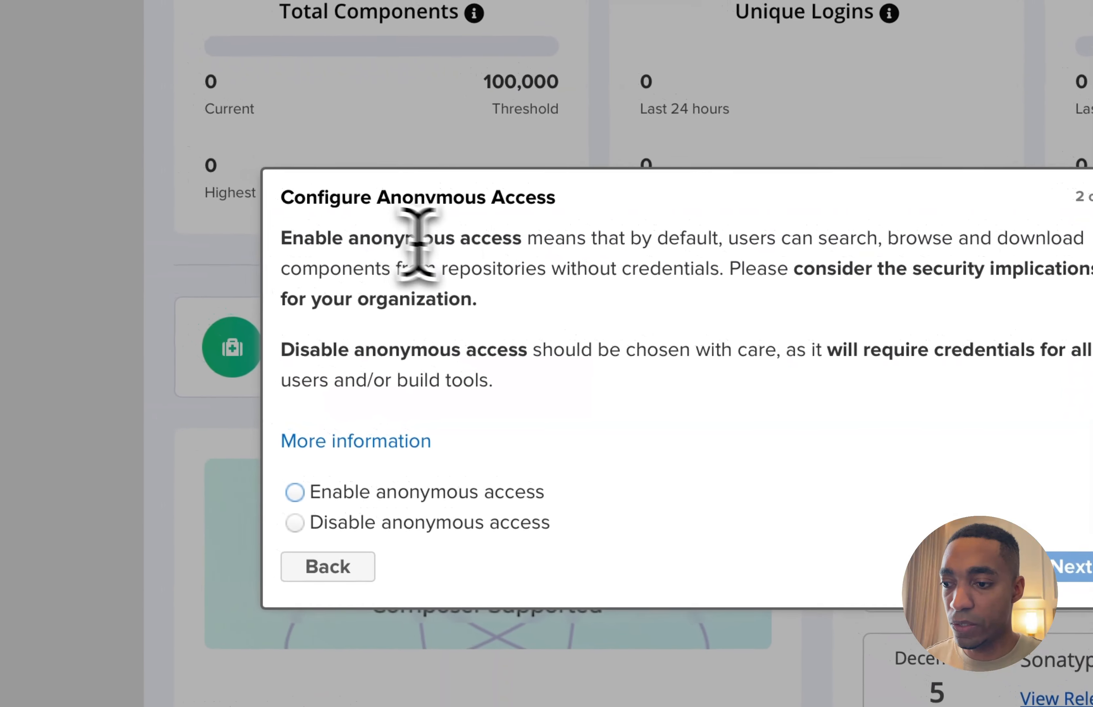
{"action": "left_click_drag", "start_coordinate": [524, 242], "coordinate": [278, 246]}
{"action": "left_click", "coordinate": [387, 319]}
{"action": "double_click", "coordinate": [434, 350]}
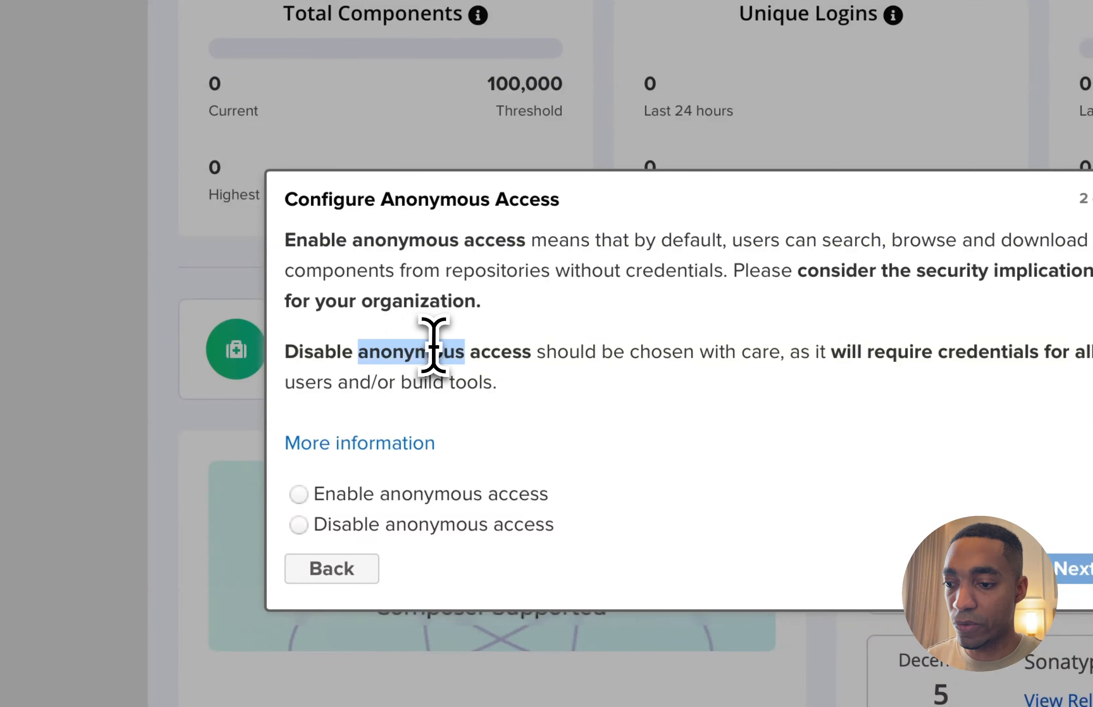
{"action": "left_click", "coordinate": [454, 363]}
{"action": "left_click", "coordinate": [441, 496]}
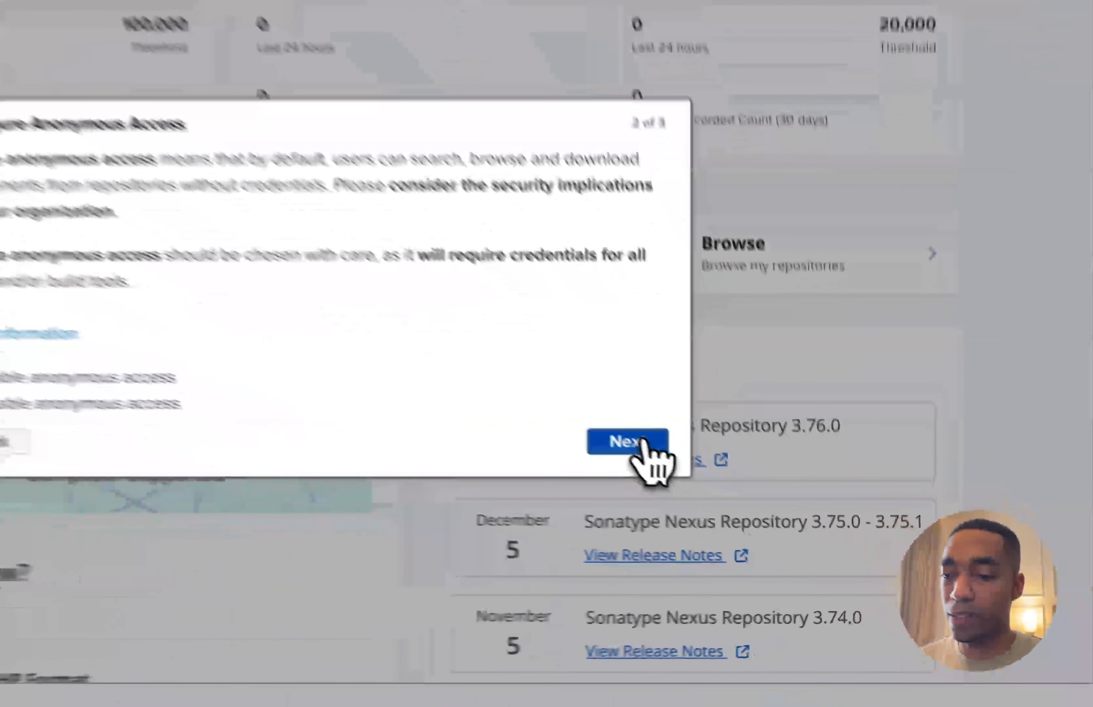
{"action": "left_click", "coordinate": [736, 509]}
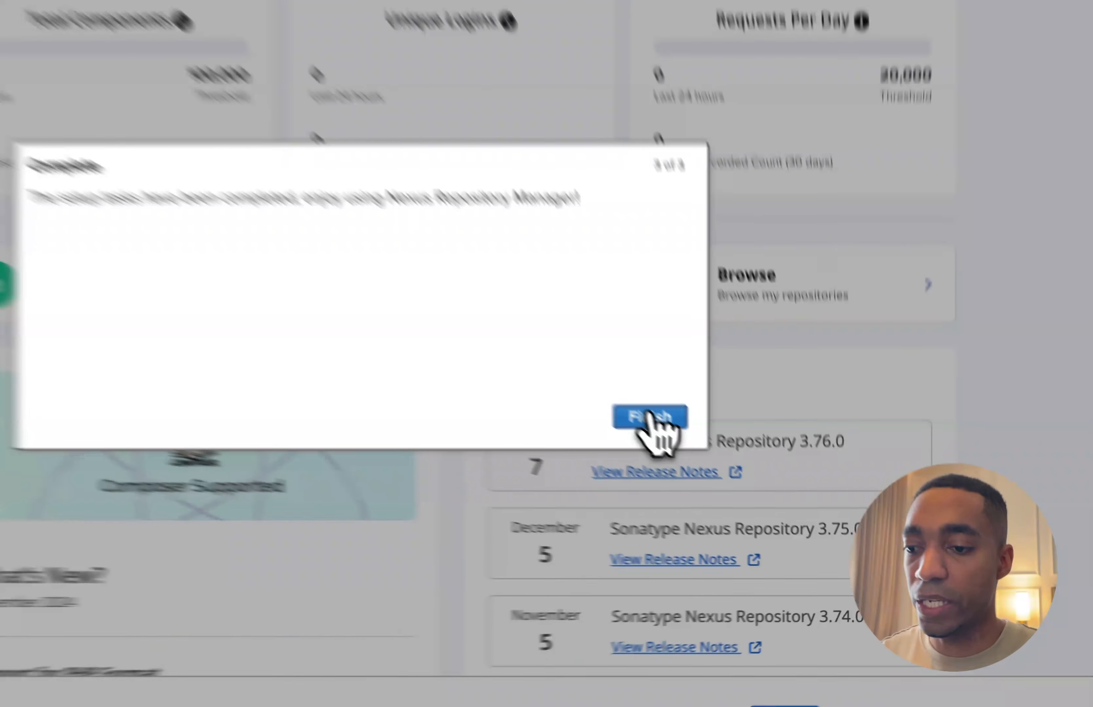
{"action": "left_click", "coordinate": [583, 365]}
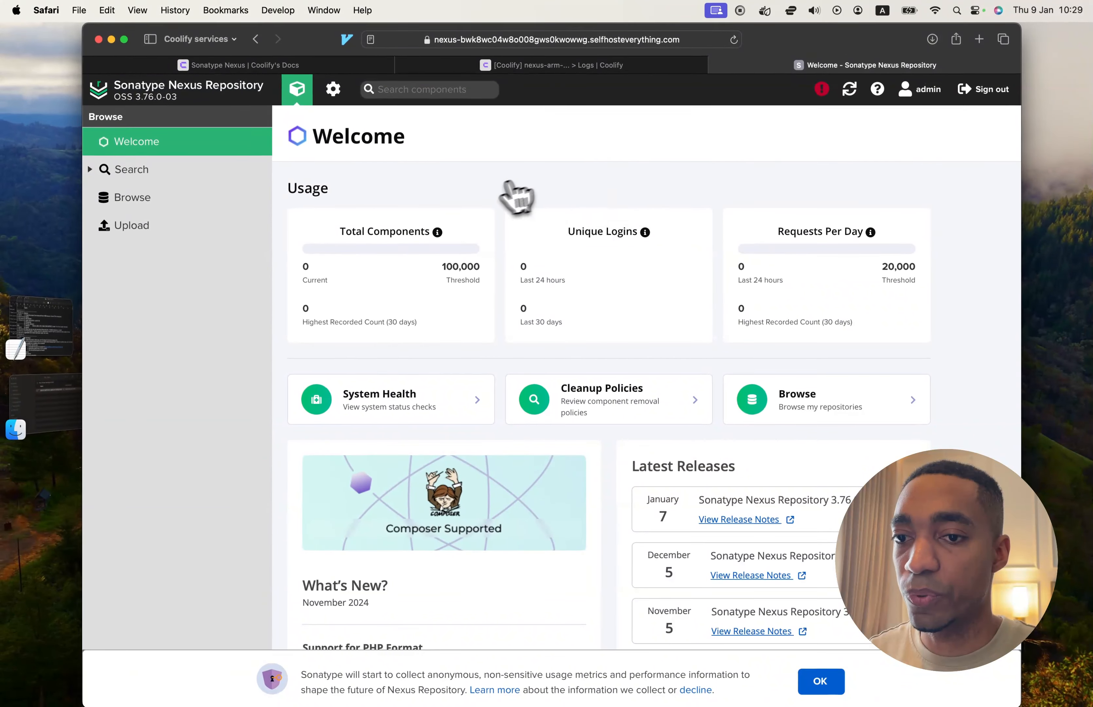
Change the admin account's password in Nexus, entering the current password and using Safari's suggested strong password as the new one
{"action": "left_click", "coordinate": [915, 102]}
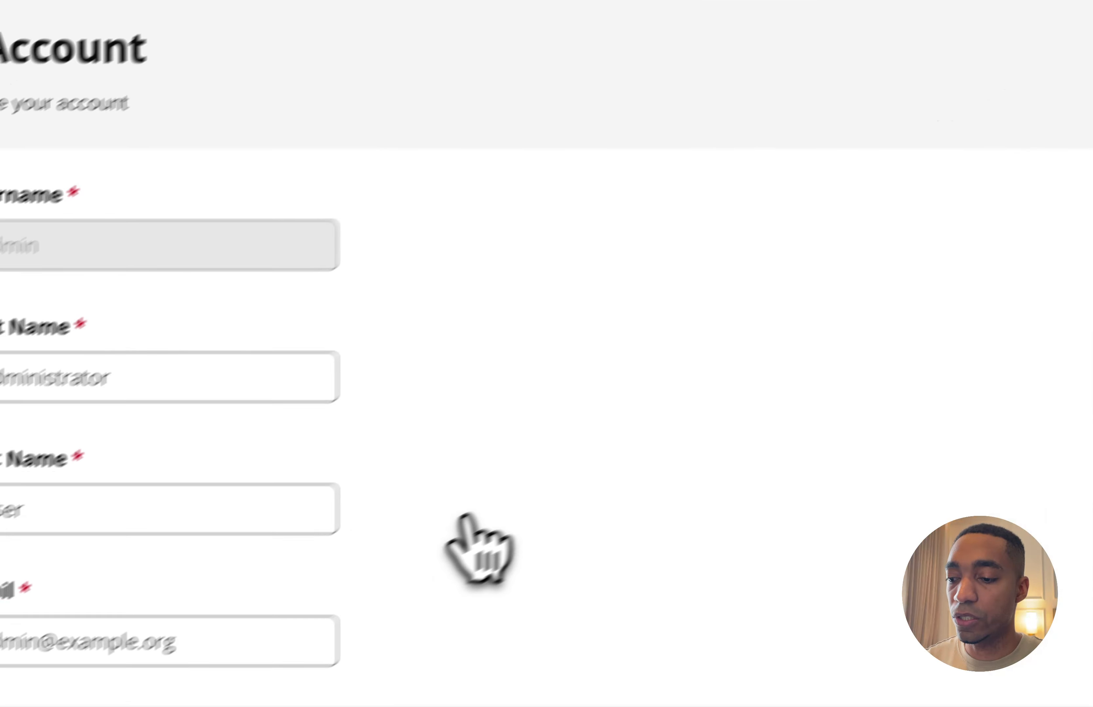
{"action": "scroll", "coordinate": [250, 619], "scroll_direction": "down", "scroll_amount": 3}
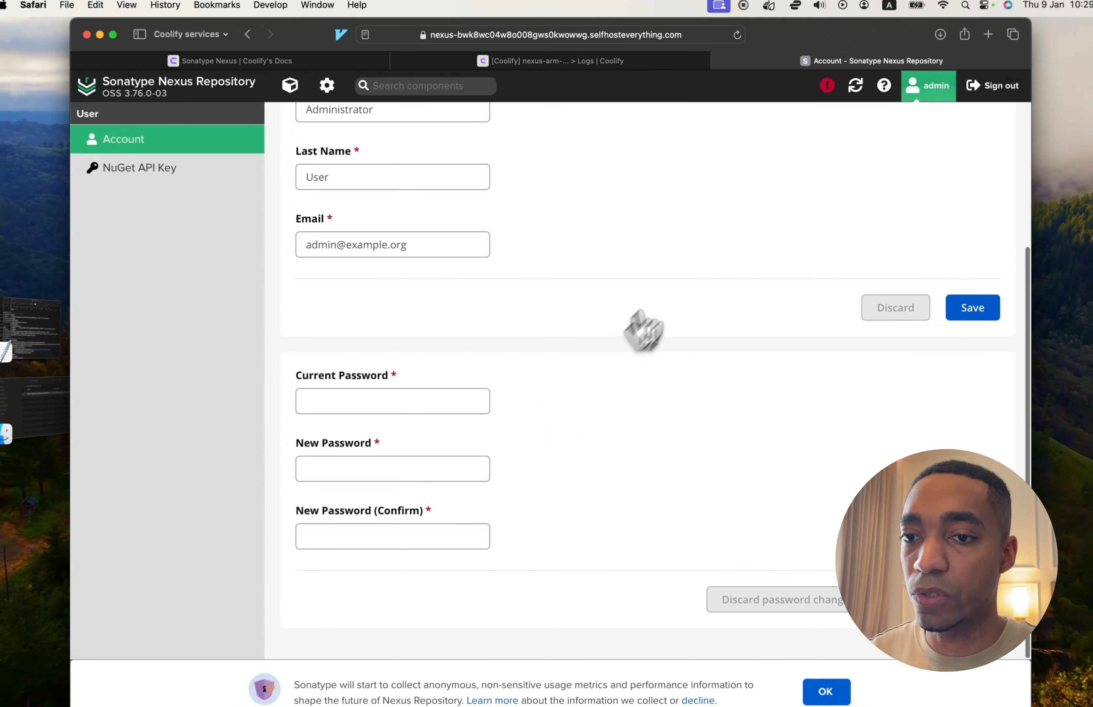
{"action": "scroll", "coordinate": [735, 229], "scroll_direction": "up", "scroll_amount": 3}
{"action": "scroll", "coordinate": [643, 312], "scroll_direction": "down", "scroll_amount": 3}
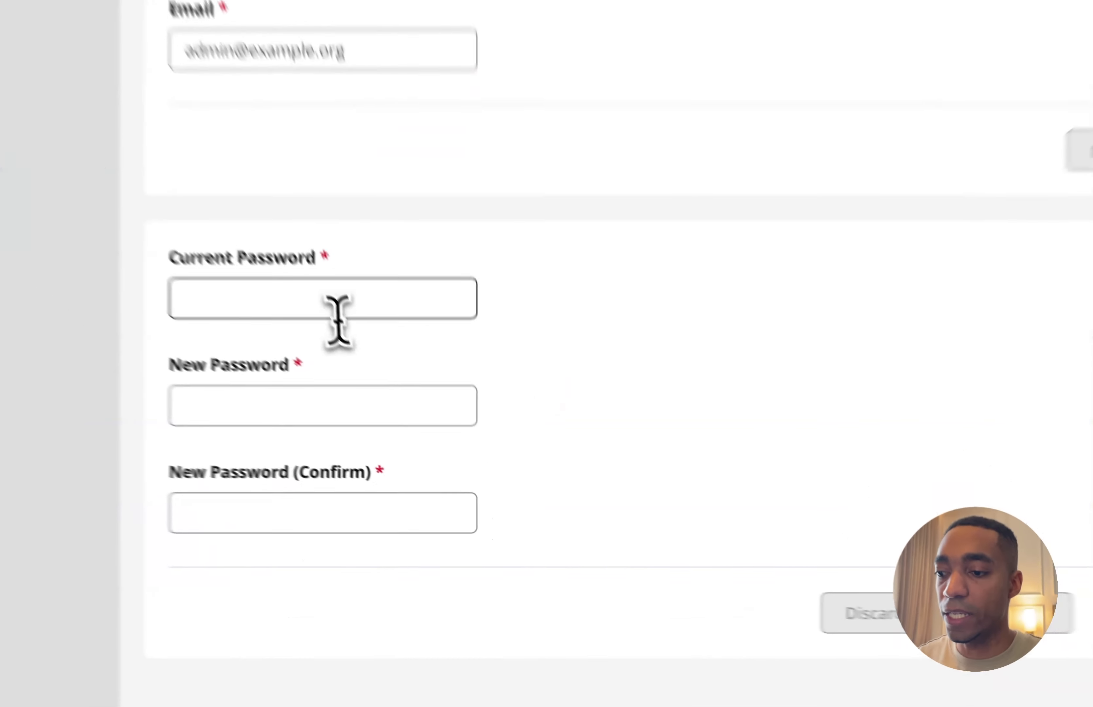
{"action": "left_click", "coordinate": [333, 298]}
{"action": "type", "text": "••••••••"}
{"action": "key", "text": "Tab"}
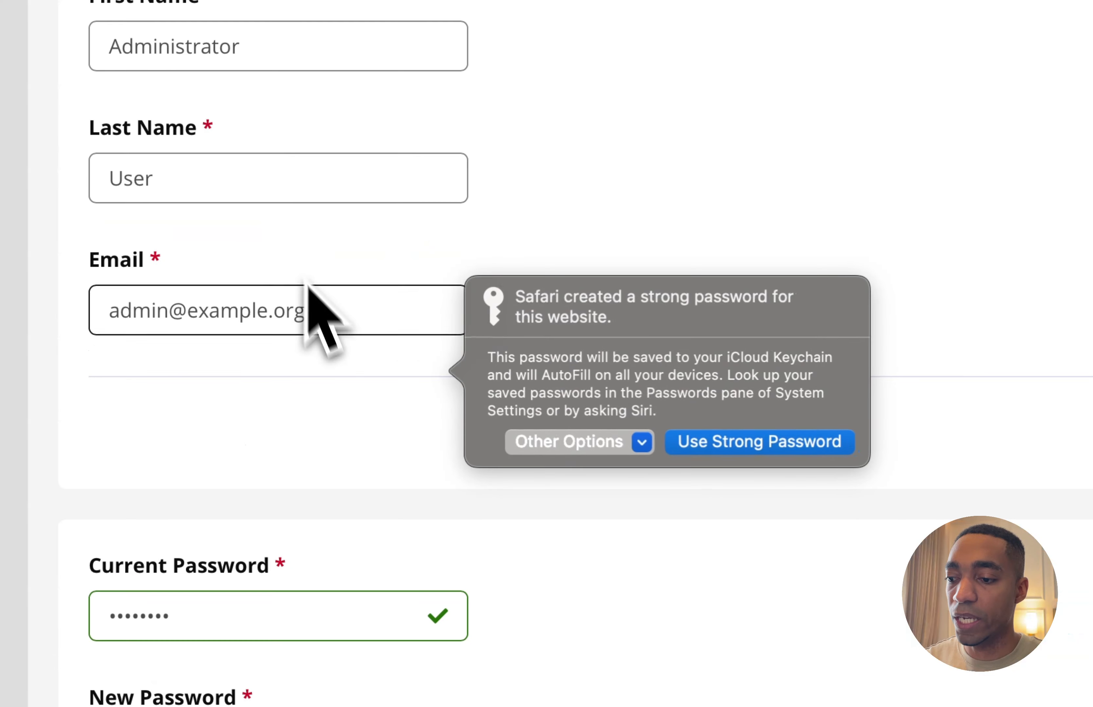
{"action": "left_click", "coordinate": [698, 441]}
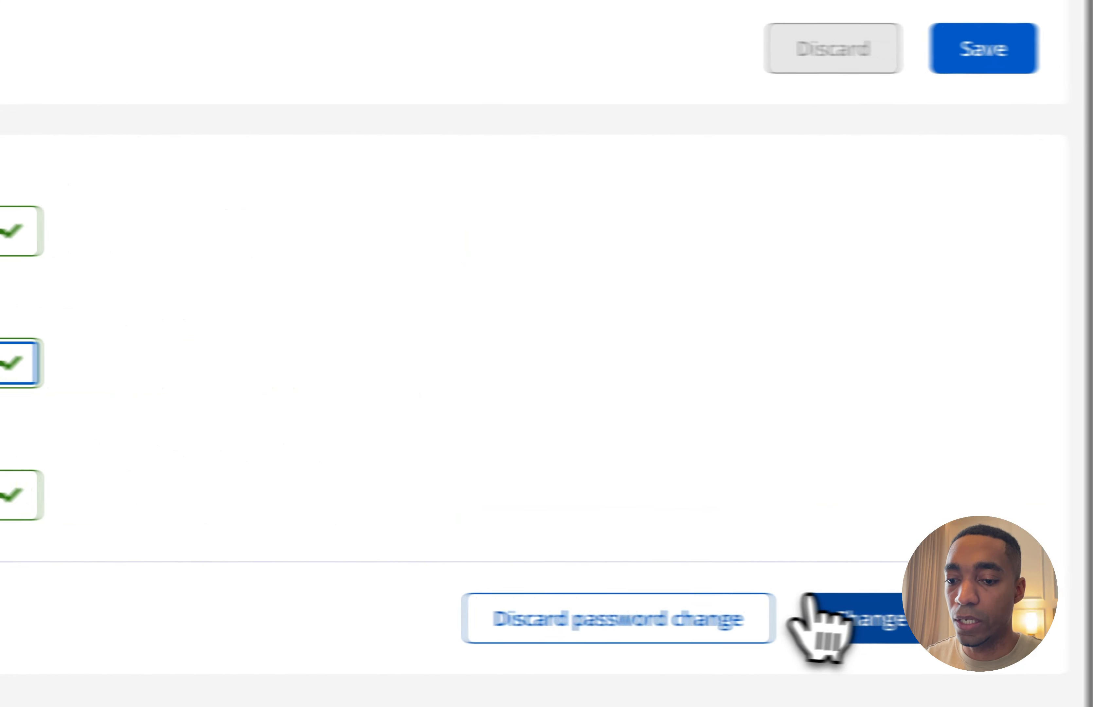
{"action": "left_click", "coordinate": [811, 610]}
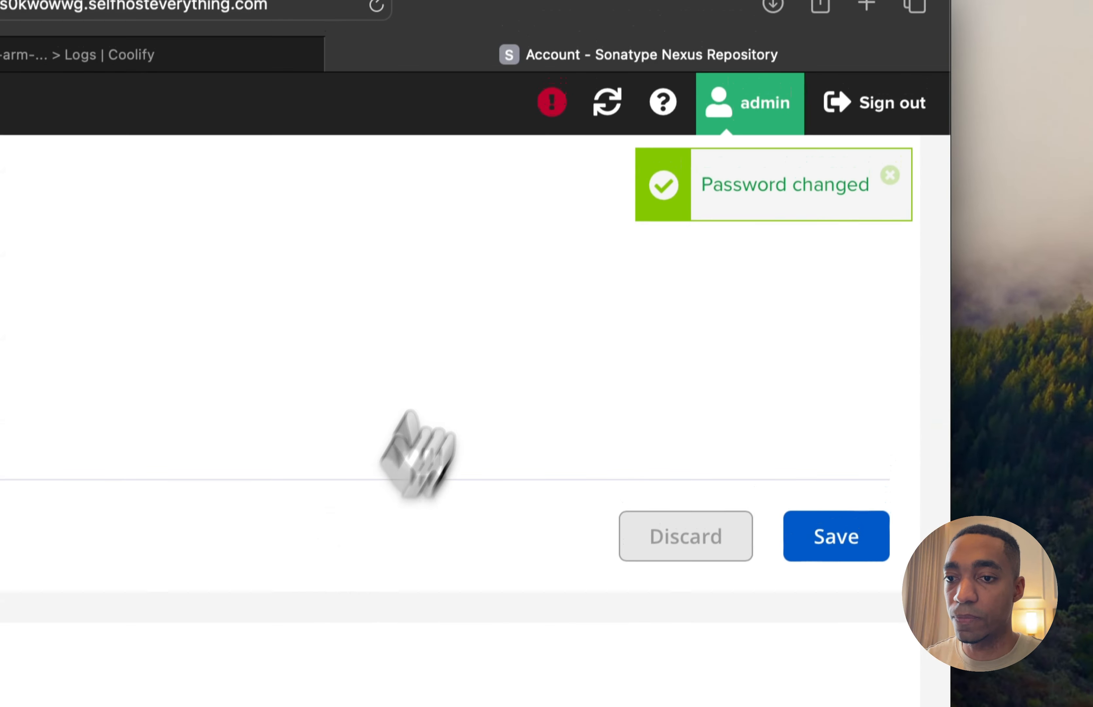
Check the Sonatype Nexus setup instructions in Coolify's docs and highlight the NEXUS_SECURITY_RANDOMPASSWORD=false line
{"action": "left_click", "coordinate": [257, 56]}
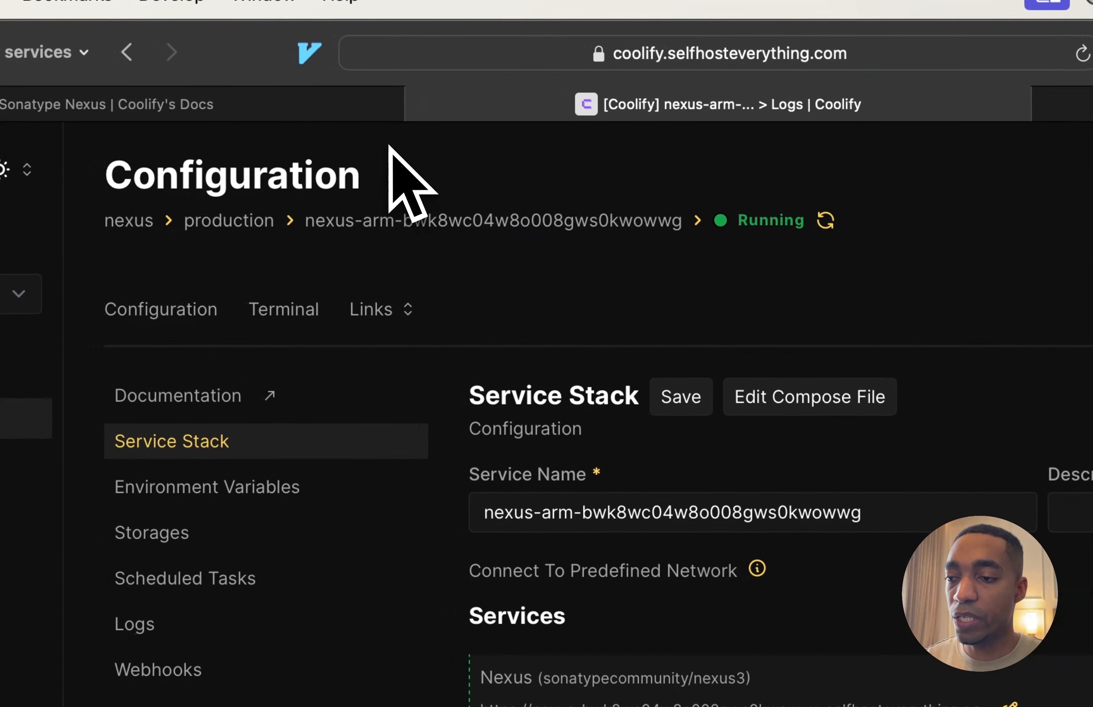
{"action": "left_click", "coordinate": [342, 106]}
{"action": "left_click_drag", "start_coordinate": [366, 520], "coordinate": [725, 524]}
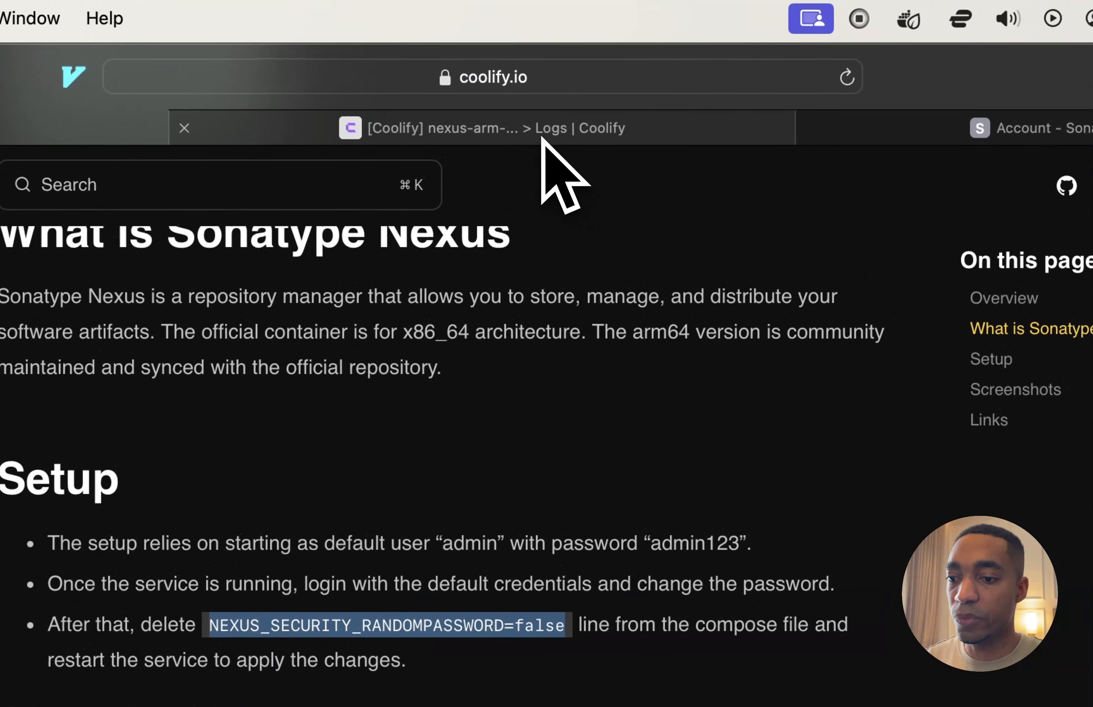
Delete the NEXUS_SECURITY_RANDOMPASSWORD=false line from the Nexus service's compose file in Coolify, save it and close the editor
{"action": "left_click", "coordinate": [542, 136]}
{"action": "left_click", "coordinate": [566, 422]}
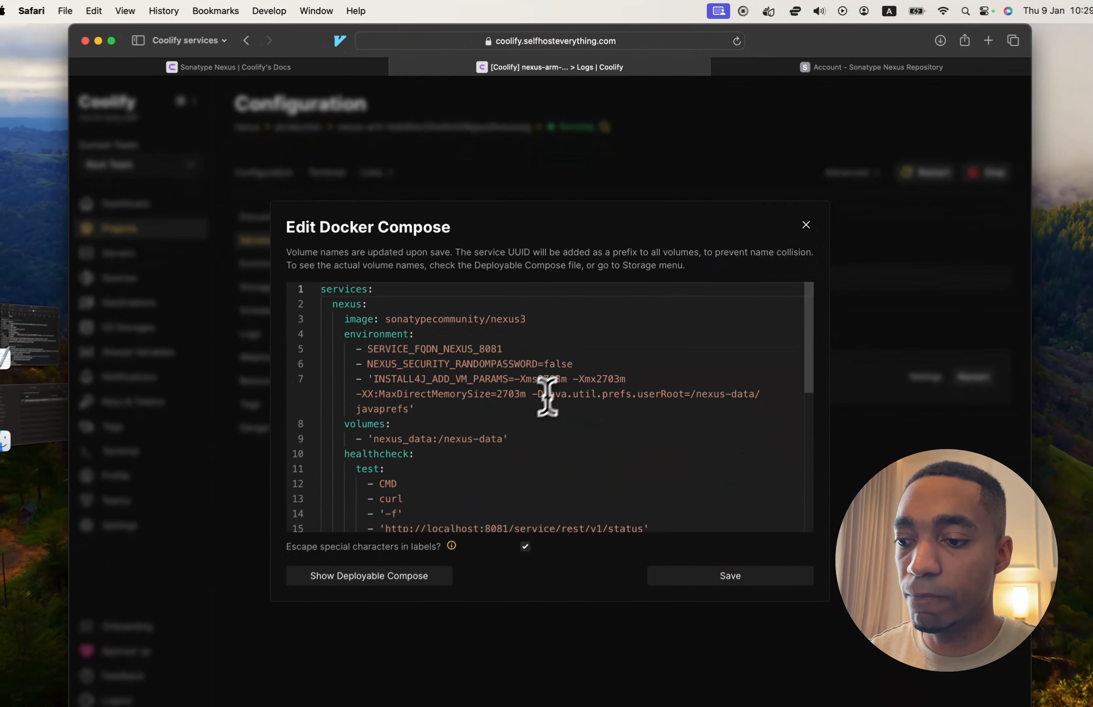
{"action": "scroll", "coordinate": [545, 404], "scroll_direction": "down", "scroll_amount": 5}
{"action": "scroll", "coordinate": [540, 410], "scroll_direction": "up", "scroll_amount": 5}
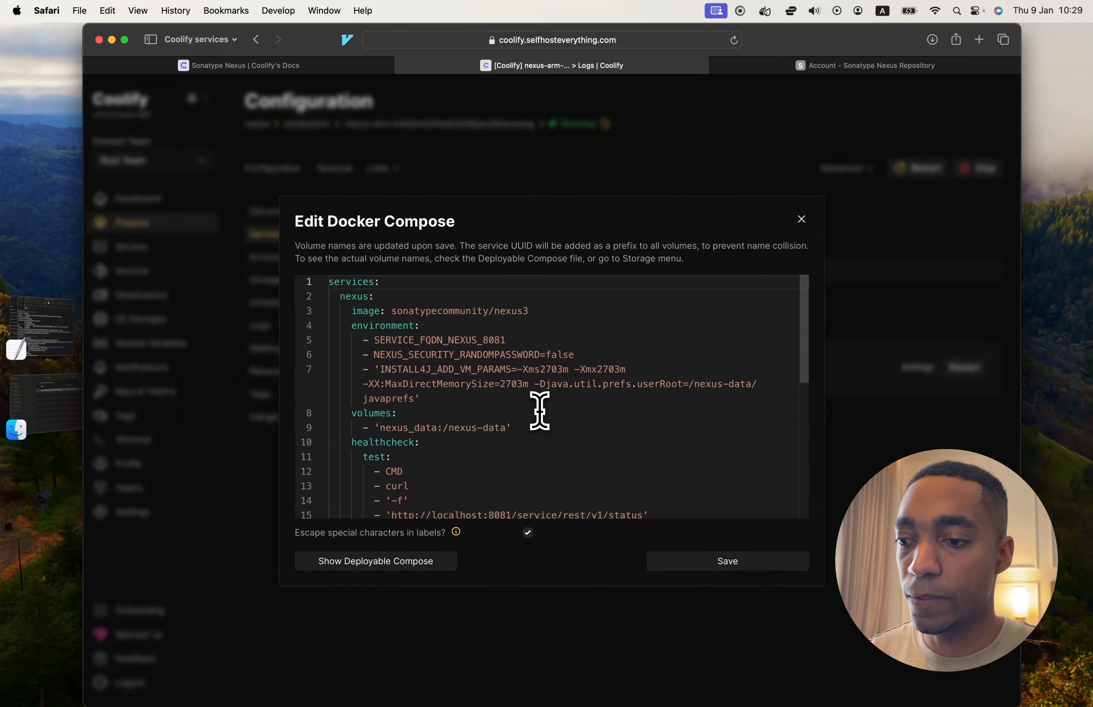
{"action": "triple_click", "coordinate": [538, 355]}
{"action": "key", "text": "BackSpace"}
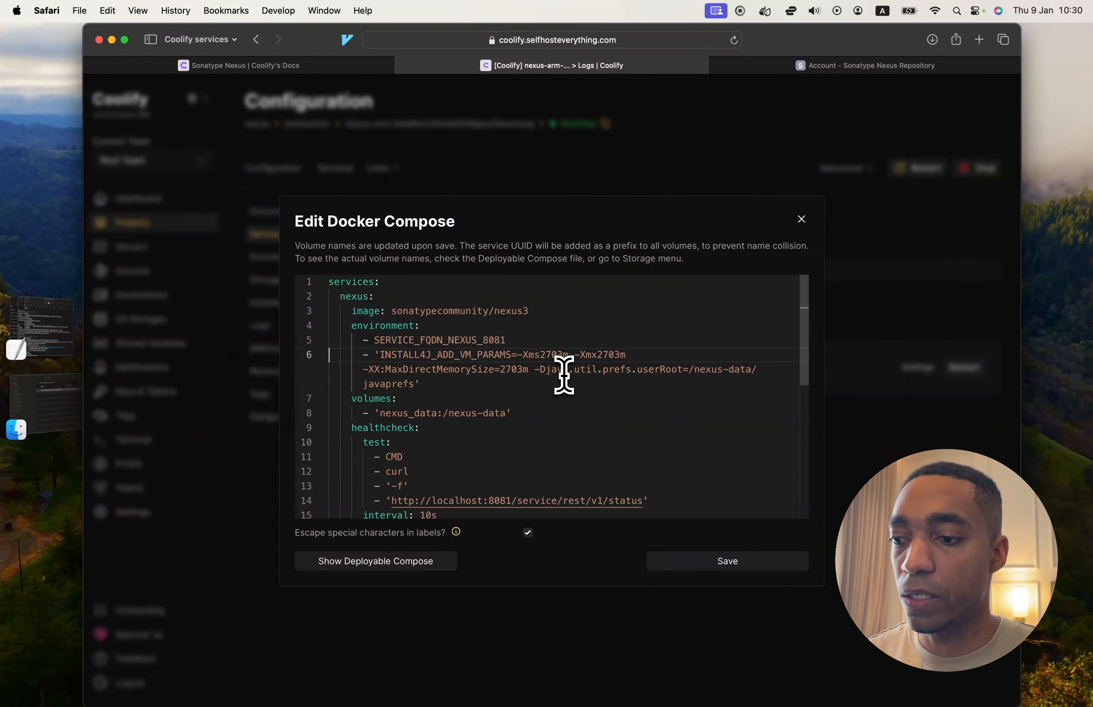
{"action": "left_click", "coordinate": [715, 553]}
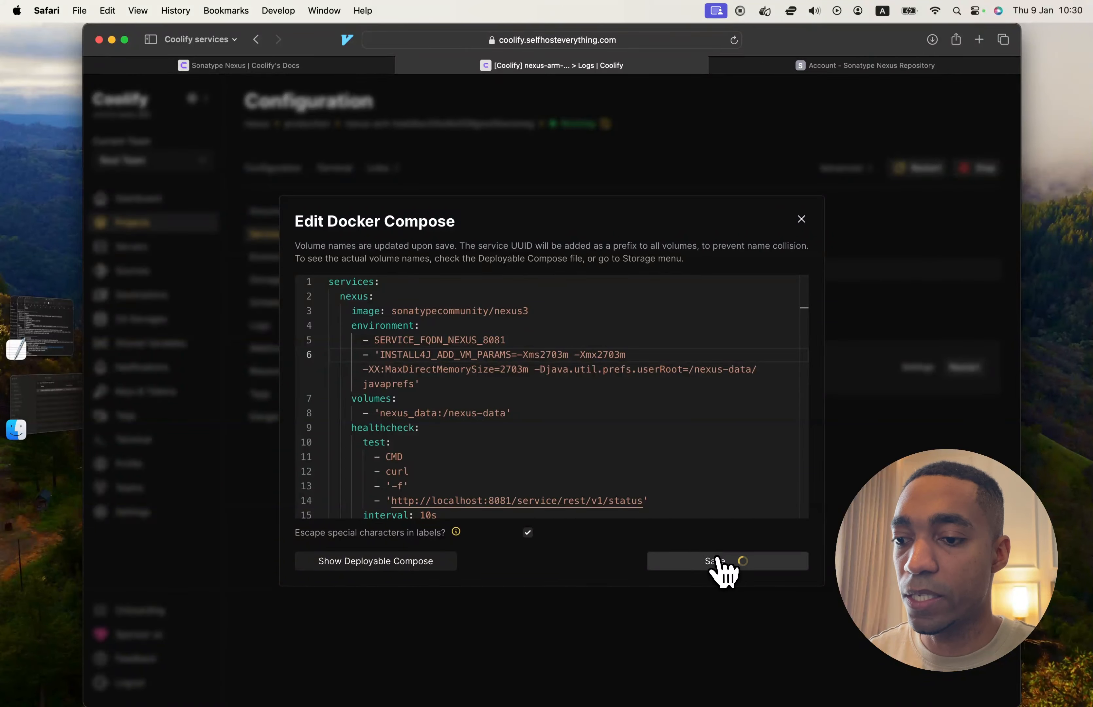
{"action": "left_click", "coordinate": [801, 218]}
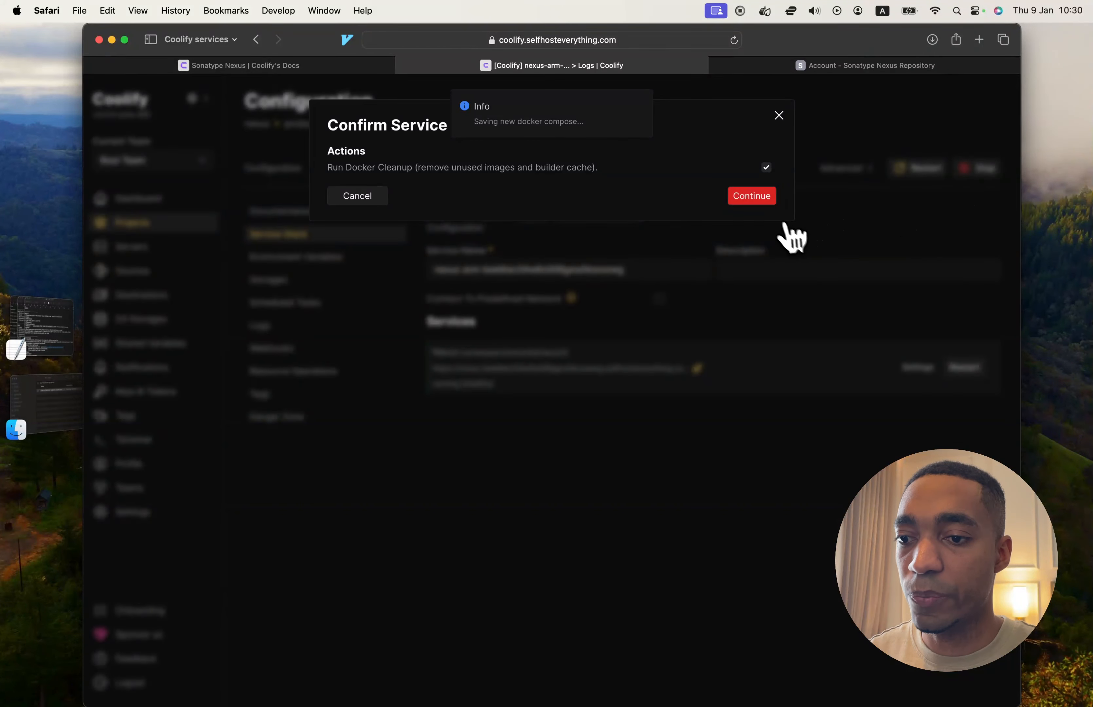
Confirm stopping the Nexus service with Docker cleanup enabled, redeploy it and close the startup log
{"action": "left_click", "coordinate": [763, 196]}
{"action": "left_click", "coordinate": [754, 288]}
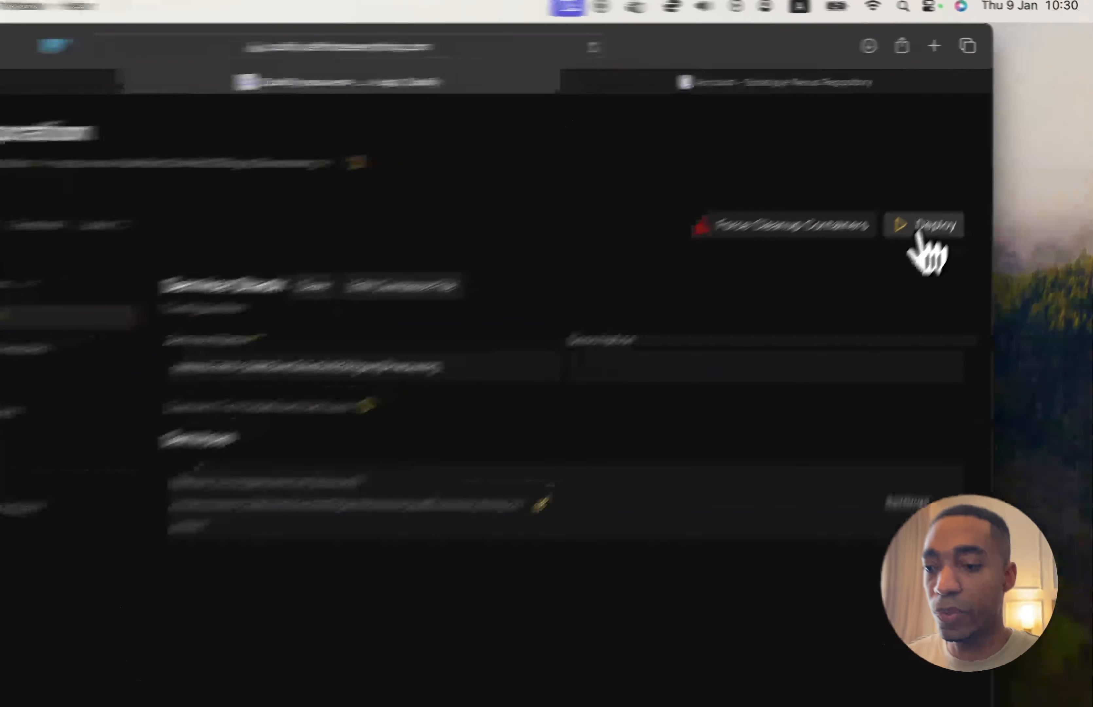
{"action": "left_click", "coordinate": [922, 228]}
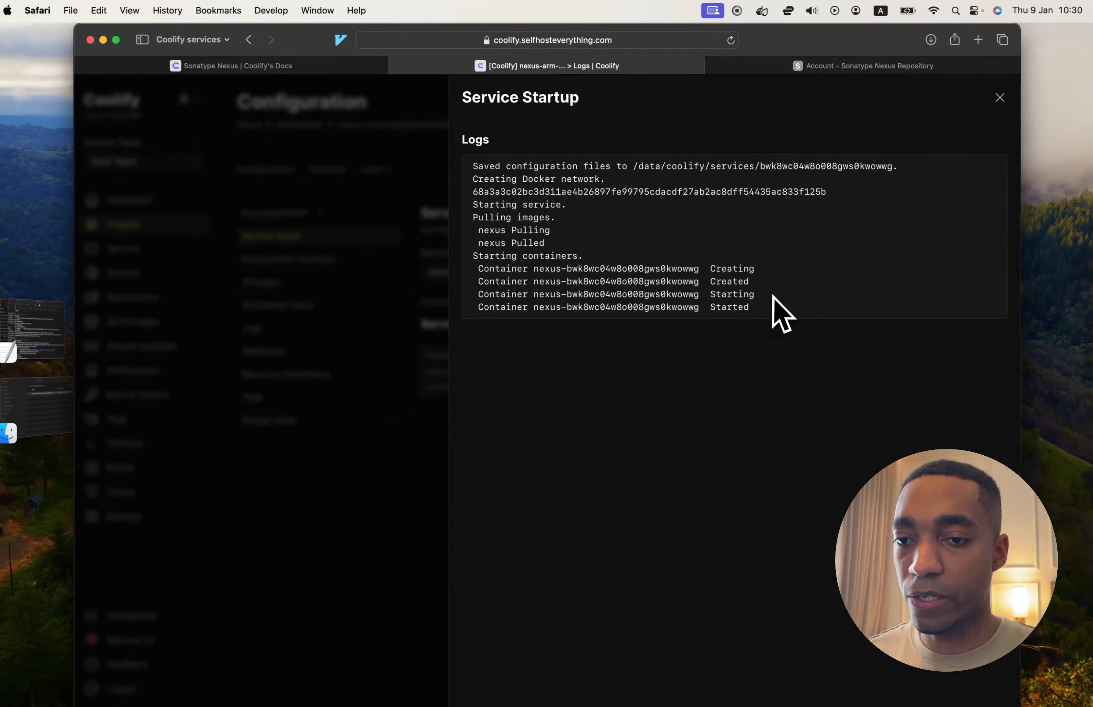
{"action": "left_click", "coordinate": [1000, 97]}
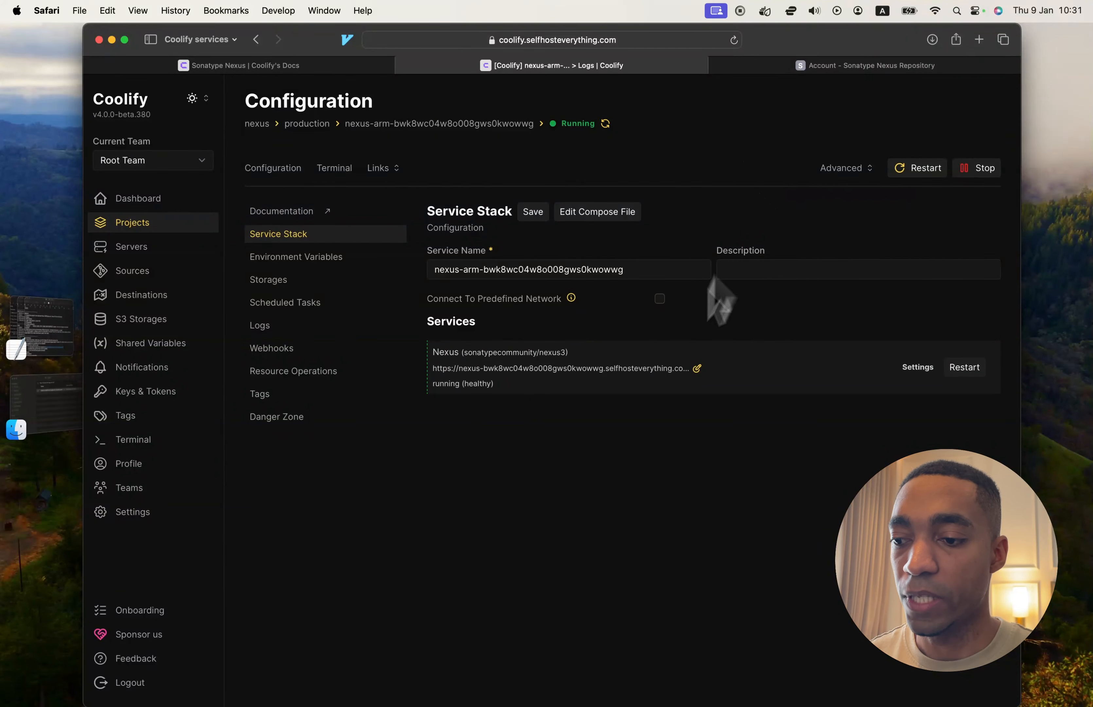
Open the Nexus service's domain settings, select the address without its port and close the dialog
{"action": "left_click", "coordinate": [696, 368]}
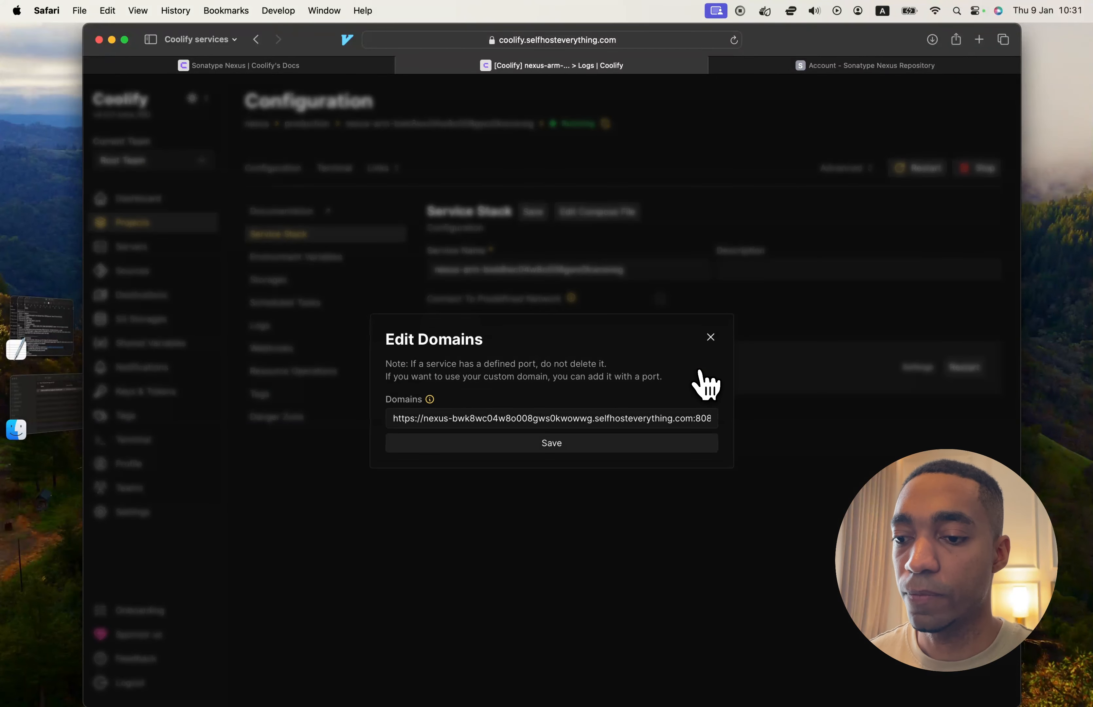
{"action": "left_click_drag", "start_coordinate": [688, 415], "coordinate": [441, 420]}
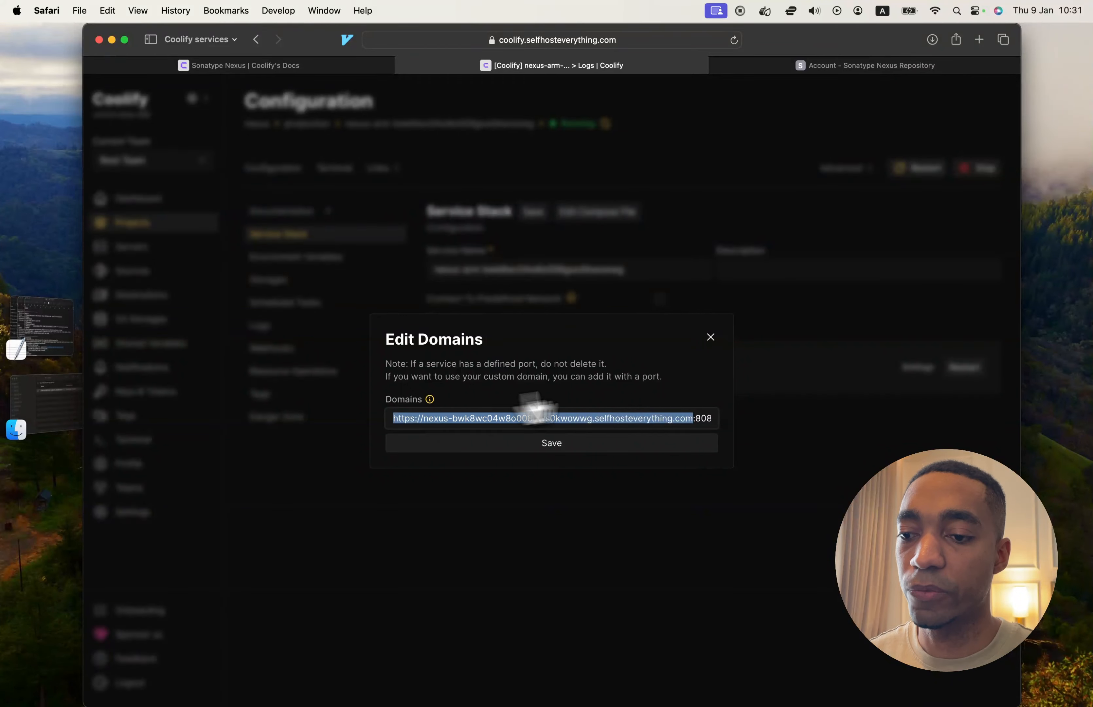
{"action": "left_click", "coordinate": [711, 337]}
Switch to the Nexus site and sign in as admin with the saved account password
{"action": "left_click", "coordinate": [817, 67]}
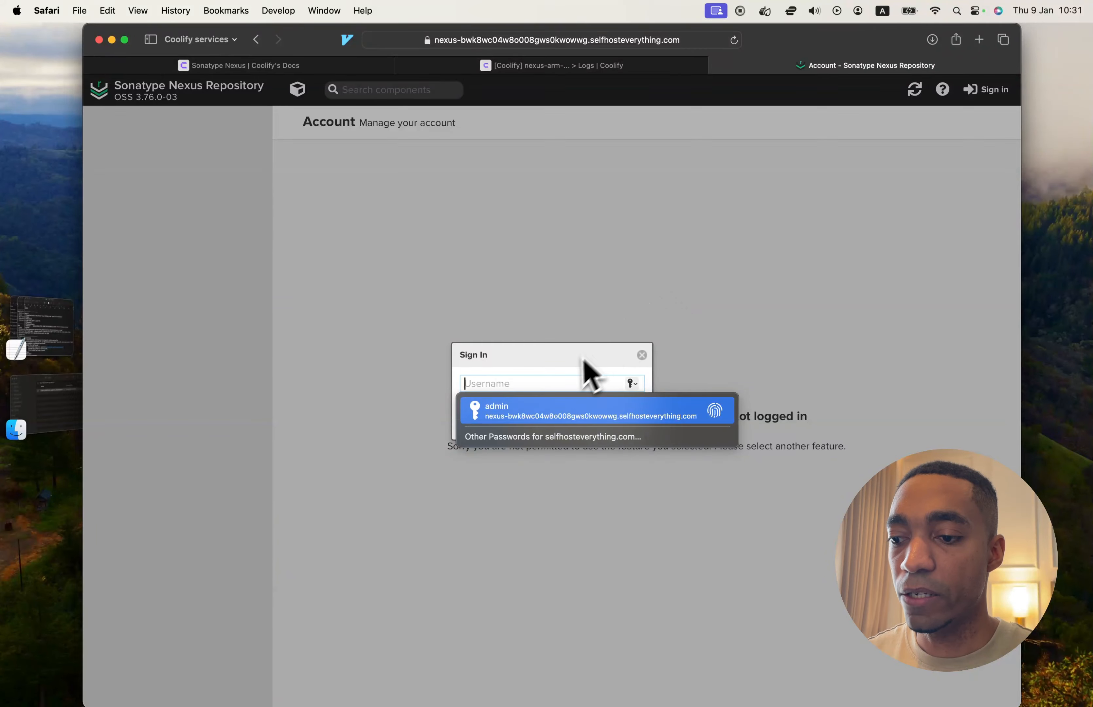
{"action": "left_click", "coordinate": [581, 409]}
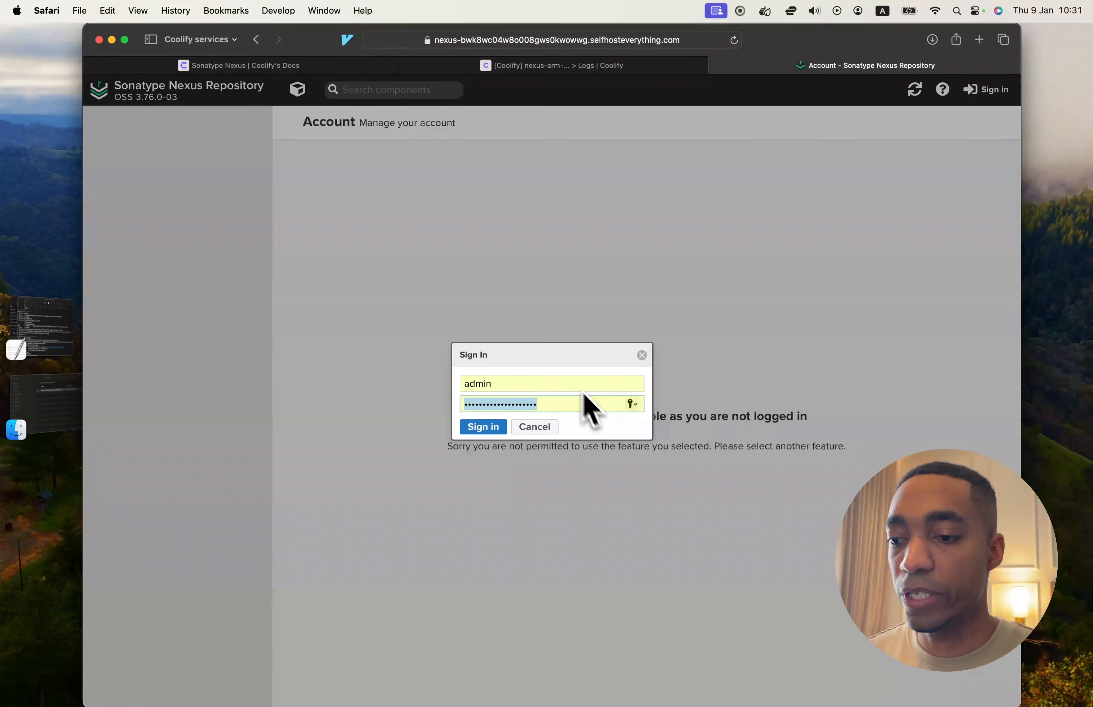
{"action": "left_click", "coordinate": [496, 429]}
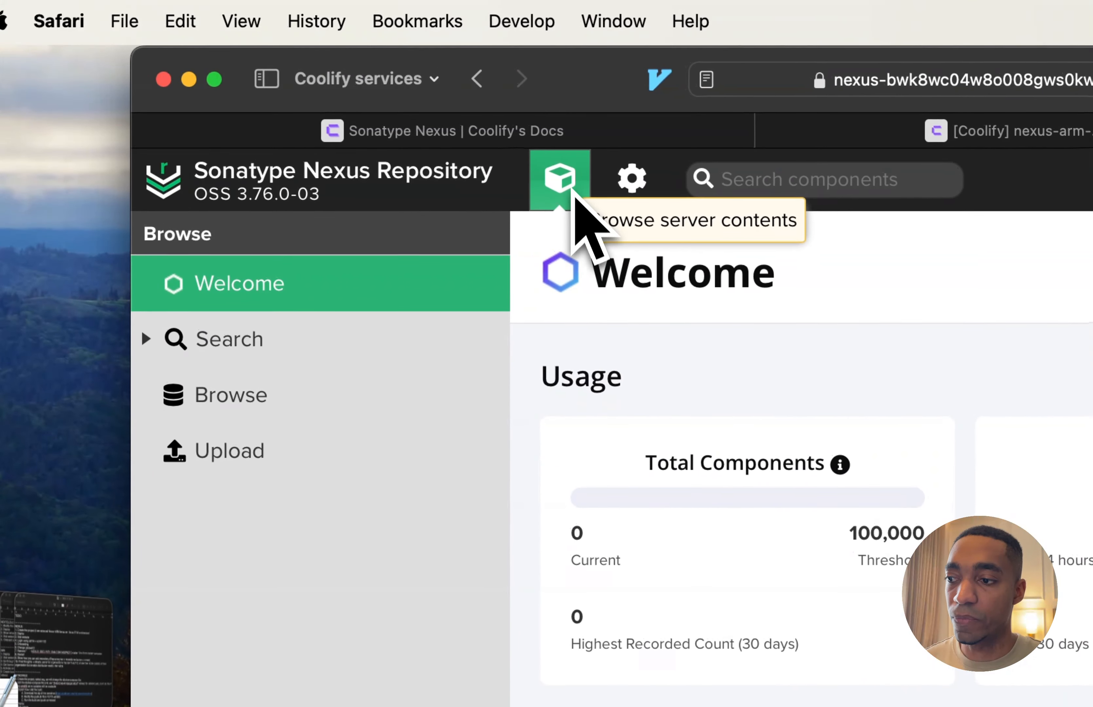
View the repositories on the Browse page and in the server administration's Repositories list
{"action": "left_click", "coordinate": [454, 303]}
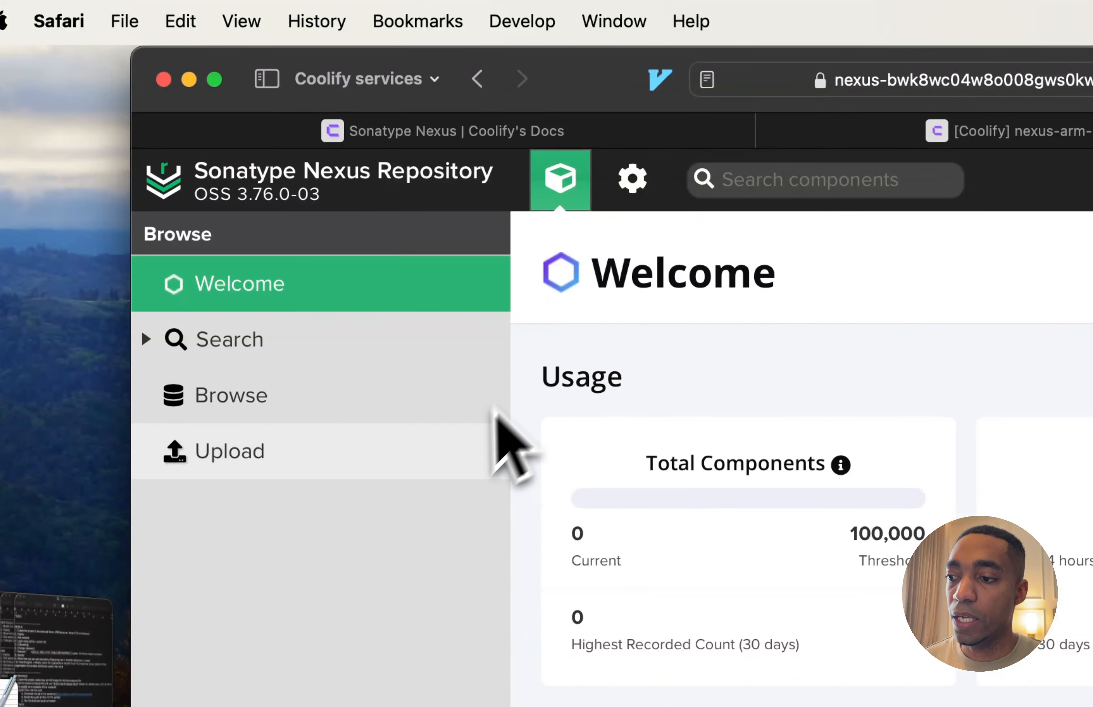
{"action": "left_click", "coordinate": [435, 417]}
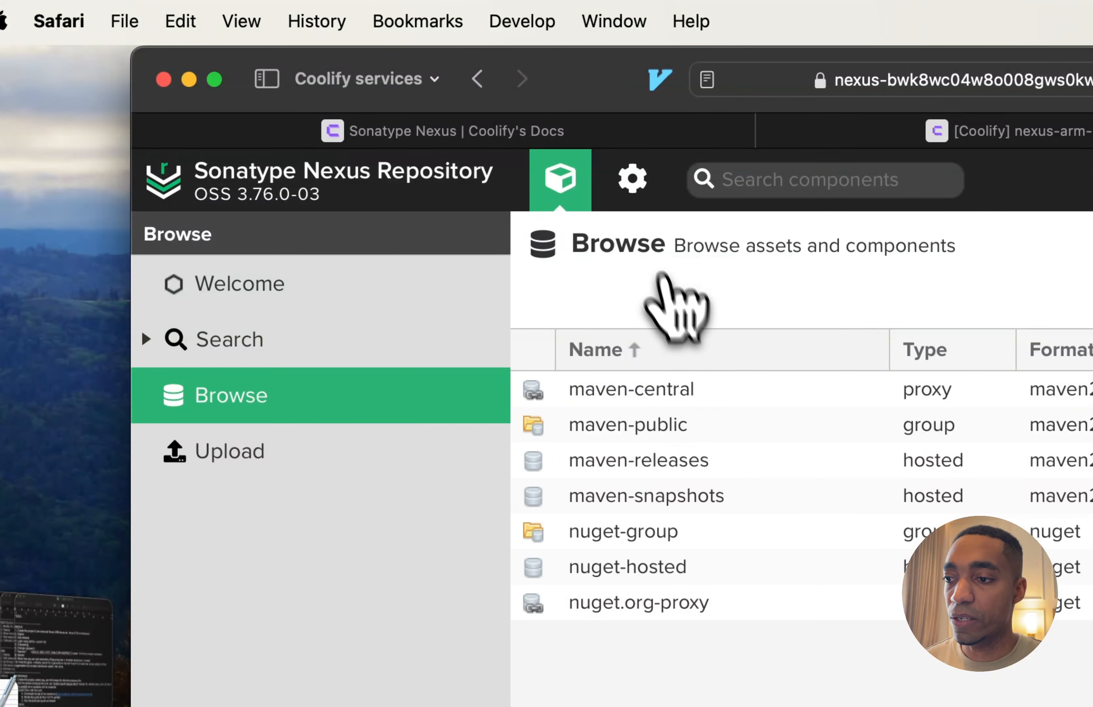
{"action": "left_click", "coordinate": [633, 186]}
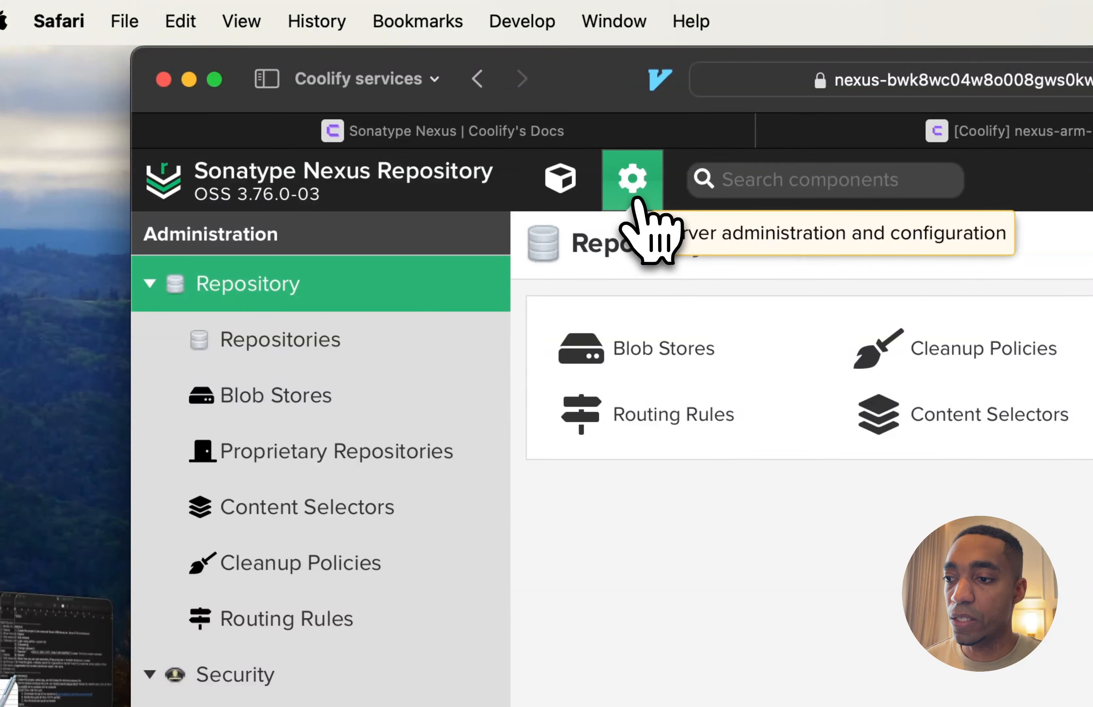
{"action": "left_click", "coordinate": [294, 360]}
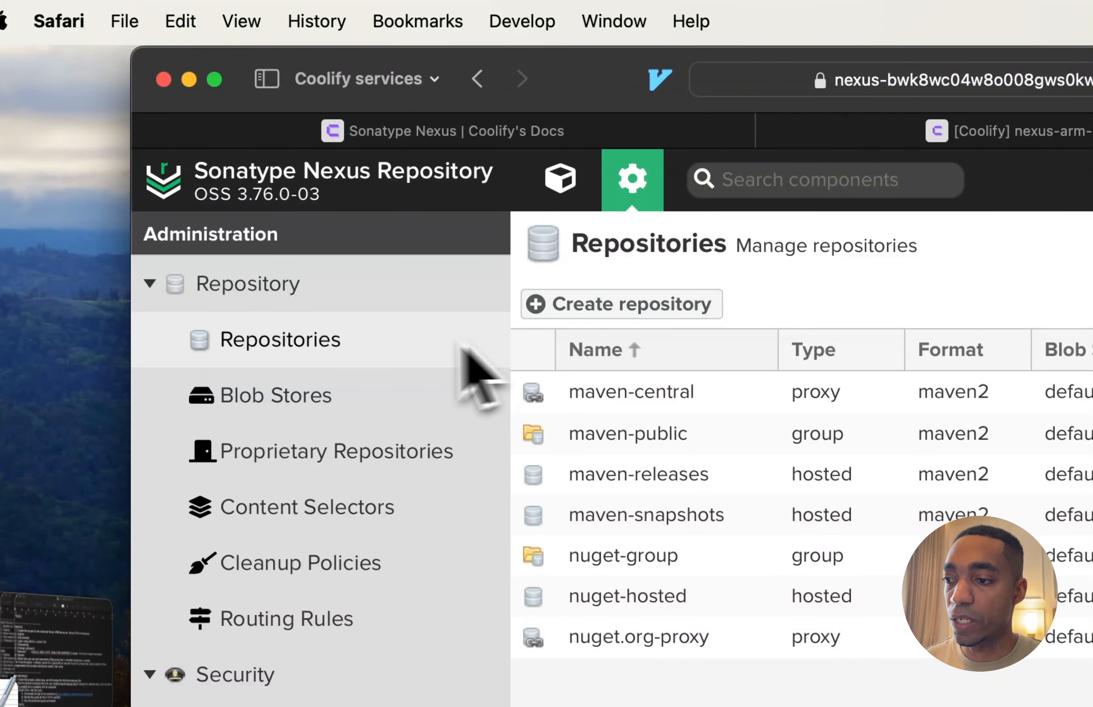
{"action": "left_click", "coordinate": [380, 344]}
Review the available recipes for a new repository, open the npm (group) form and examine its name and member fields
{"action": "left_click", "coordinate": [652, 304]}
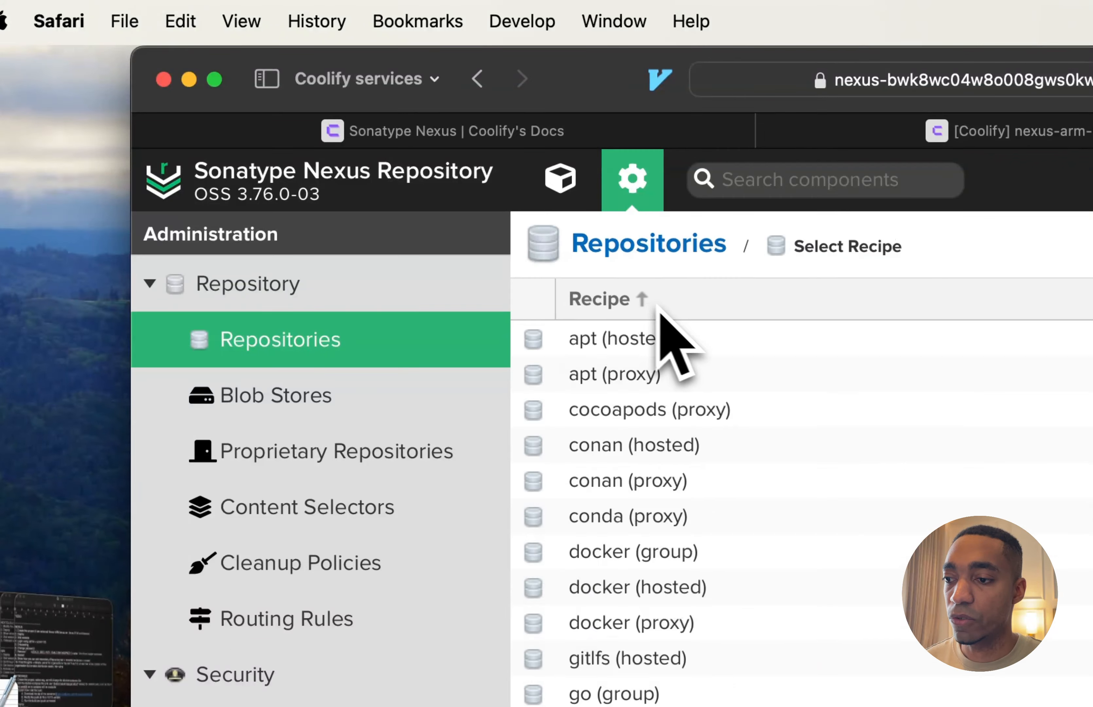
{"action": "scroll", "coordinate": [542, 610], "scroll_direction": "down", "scroll_amount": 3}
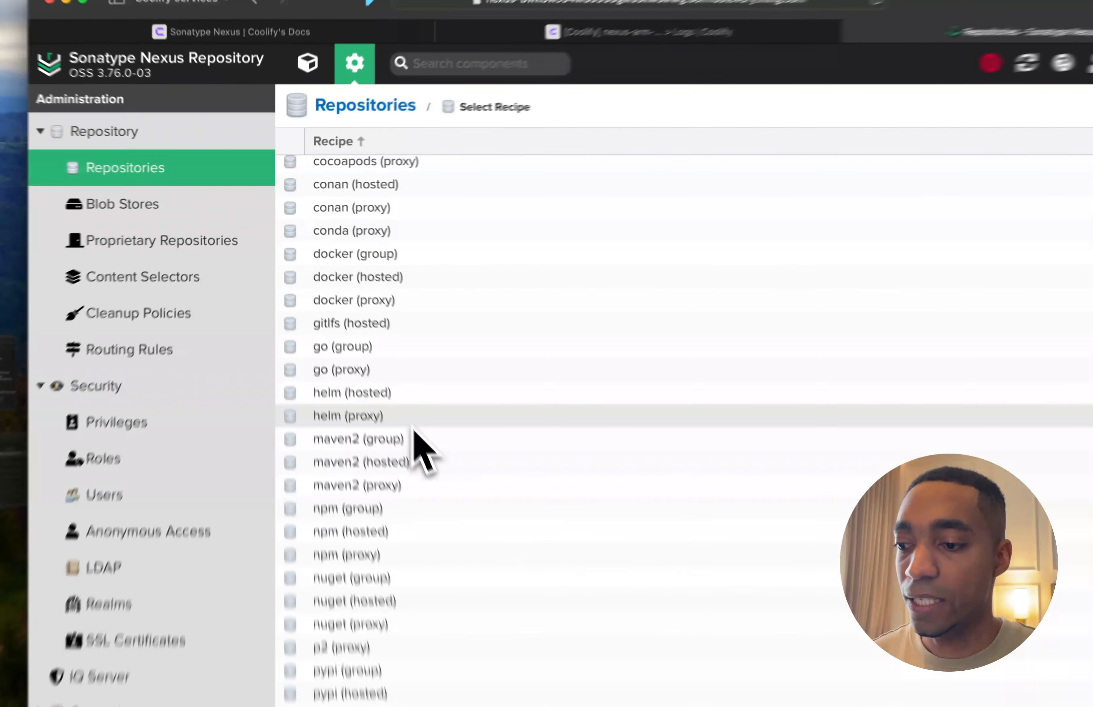
{"action": "scroll", "coordinate": [412, 426], "scroll_direction": "down", "scroll_amount": 3}
{"action": "scroll", "coordinate": [412, 426], "scroll_direction": "up", "scroll_amount": 5}
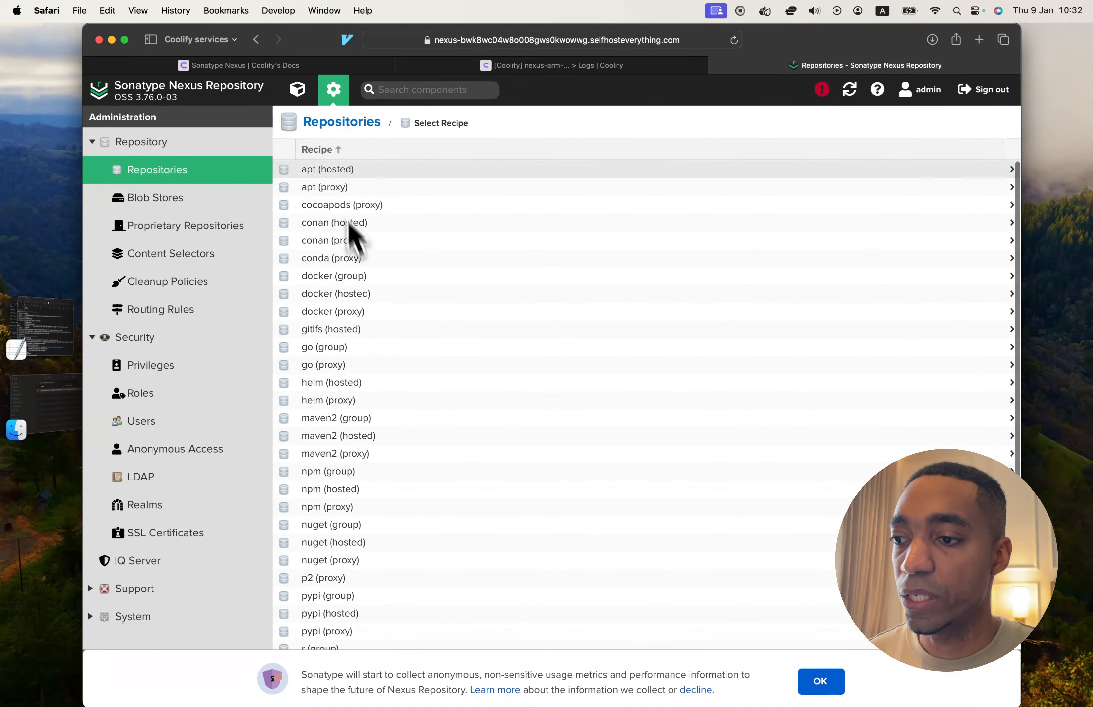
{"action": "scroll", "coordinate": [402, 440], "scroll_direction": "down", "scroll_amount": 3}
{"action": "scroll", "coordinate": [372, 388], "scroll_direction": "down", "scroll_amount": 1}
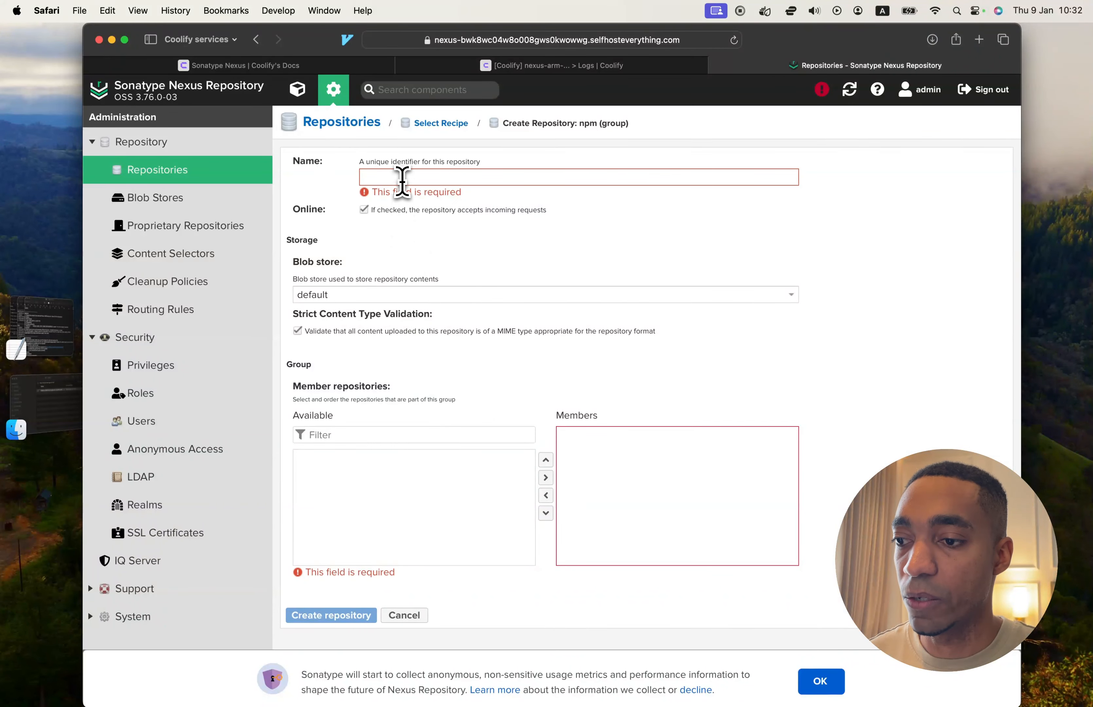
{"action": "left_click", "coordinate": [402, 177]}
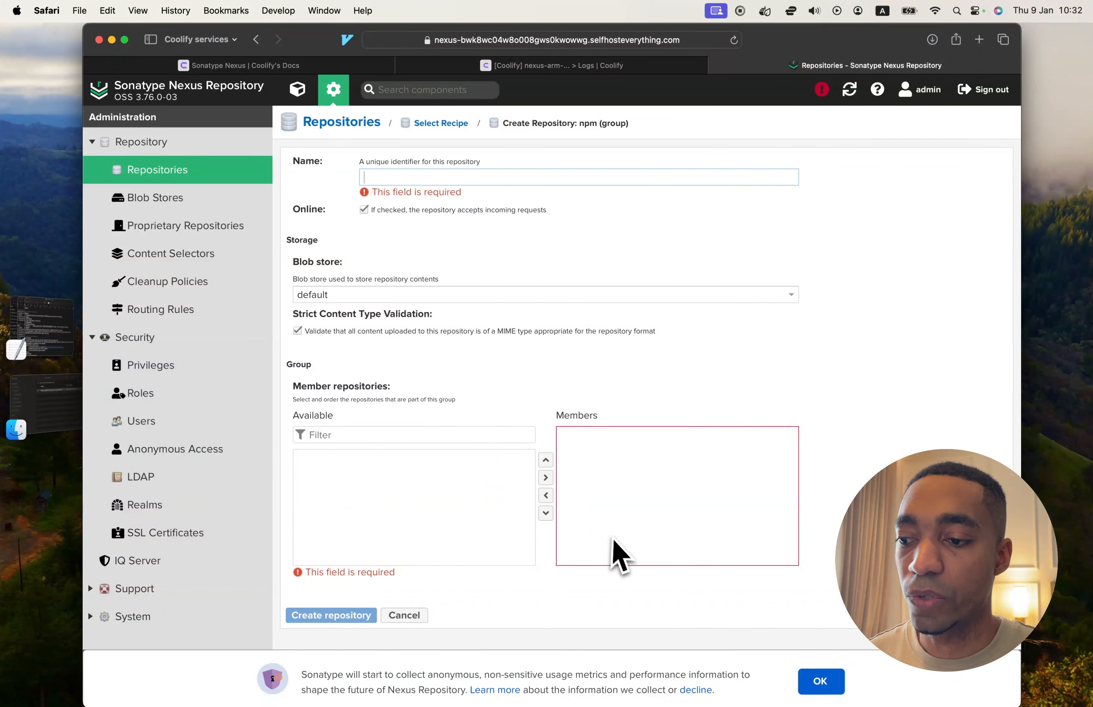
{"action": "left_click", "coordinate": [466, 474]}
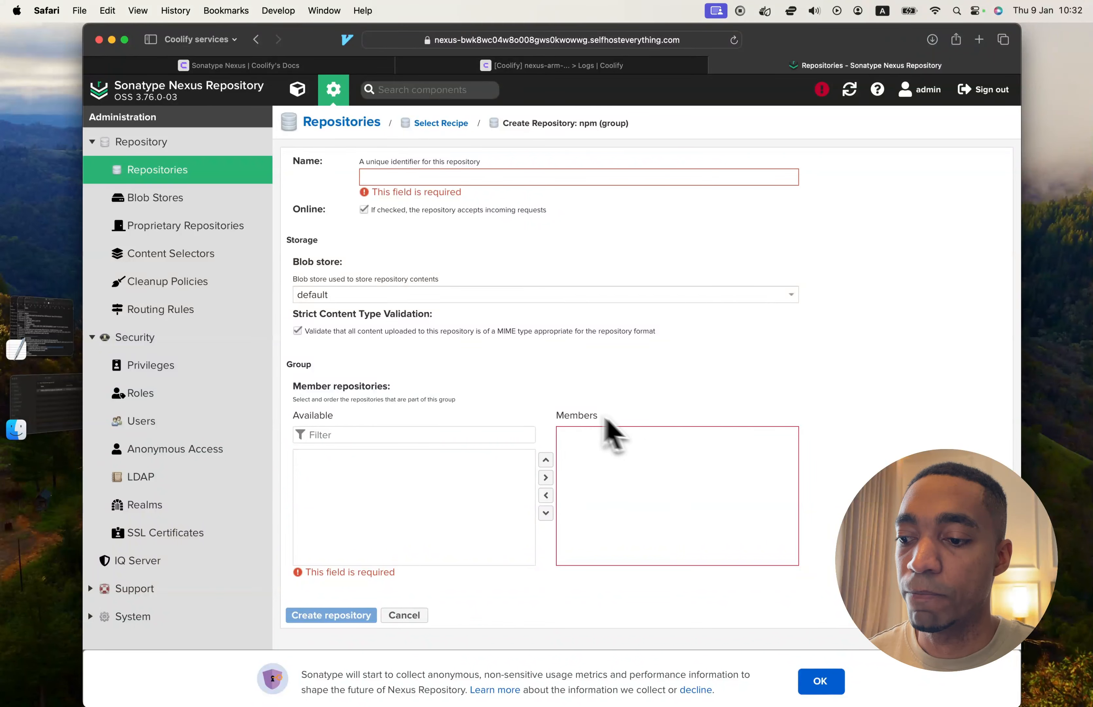